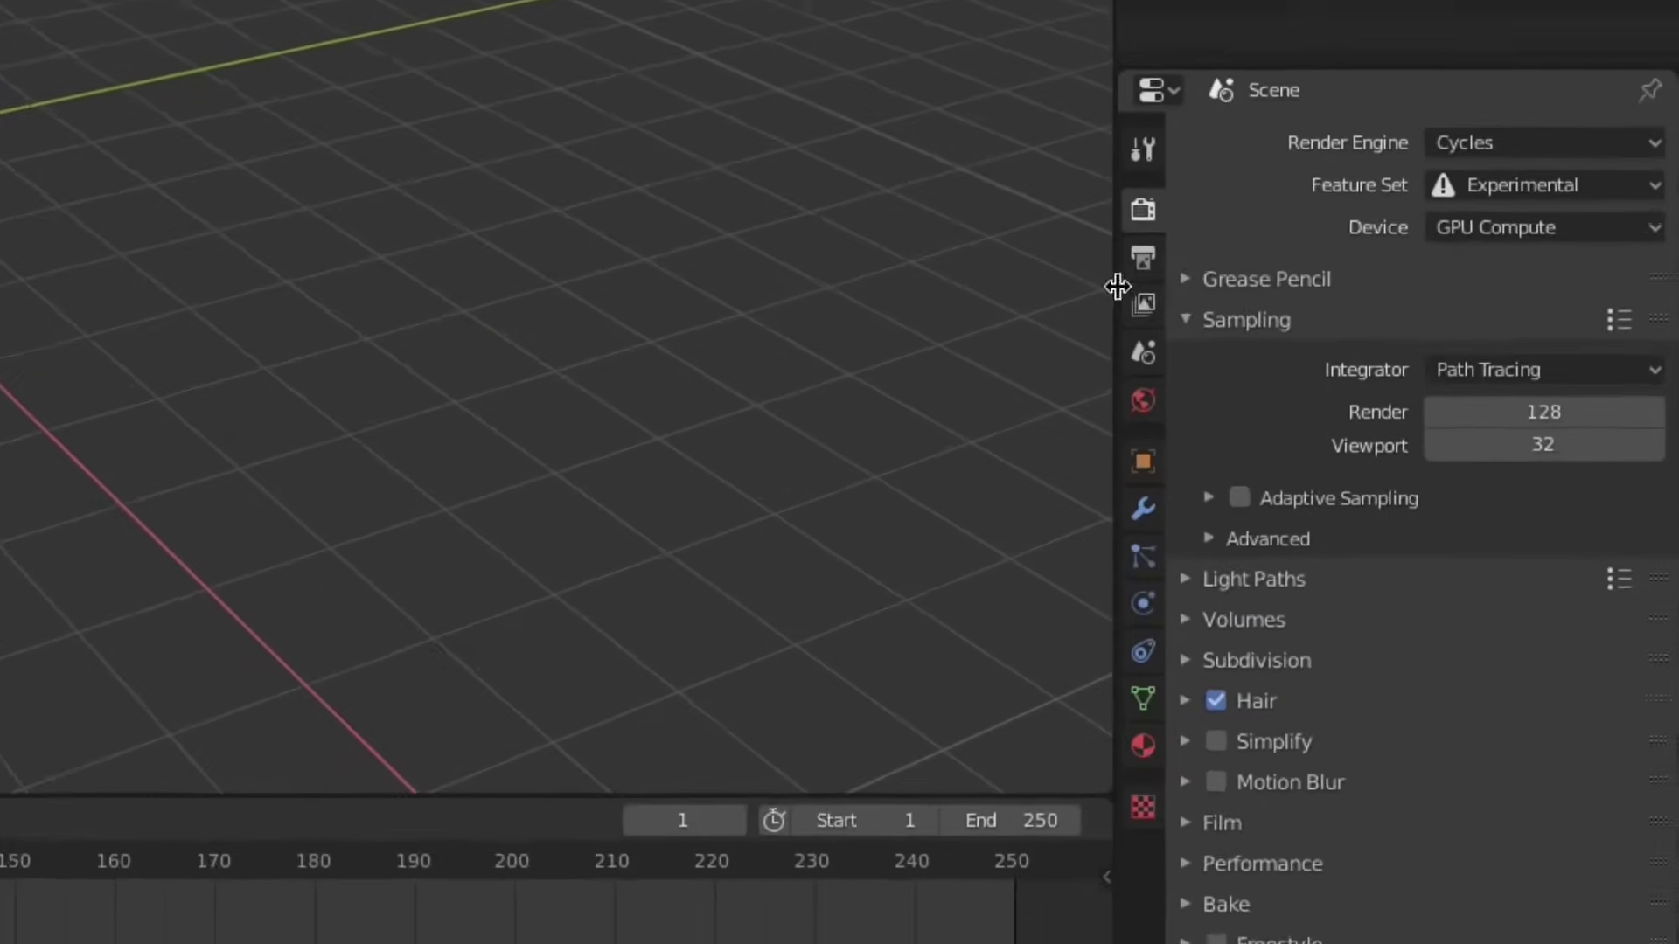
# - Enable the Denoising Data pass and turn the timeline area into a Compositor editor
pyautogui.click(1079, 262)
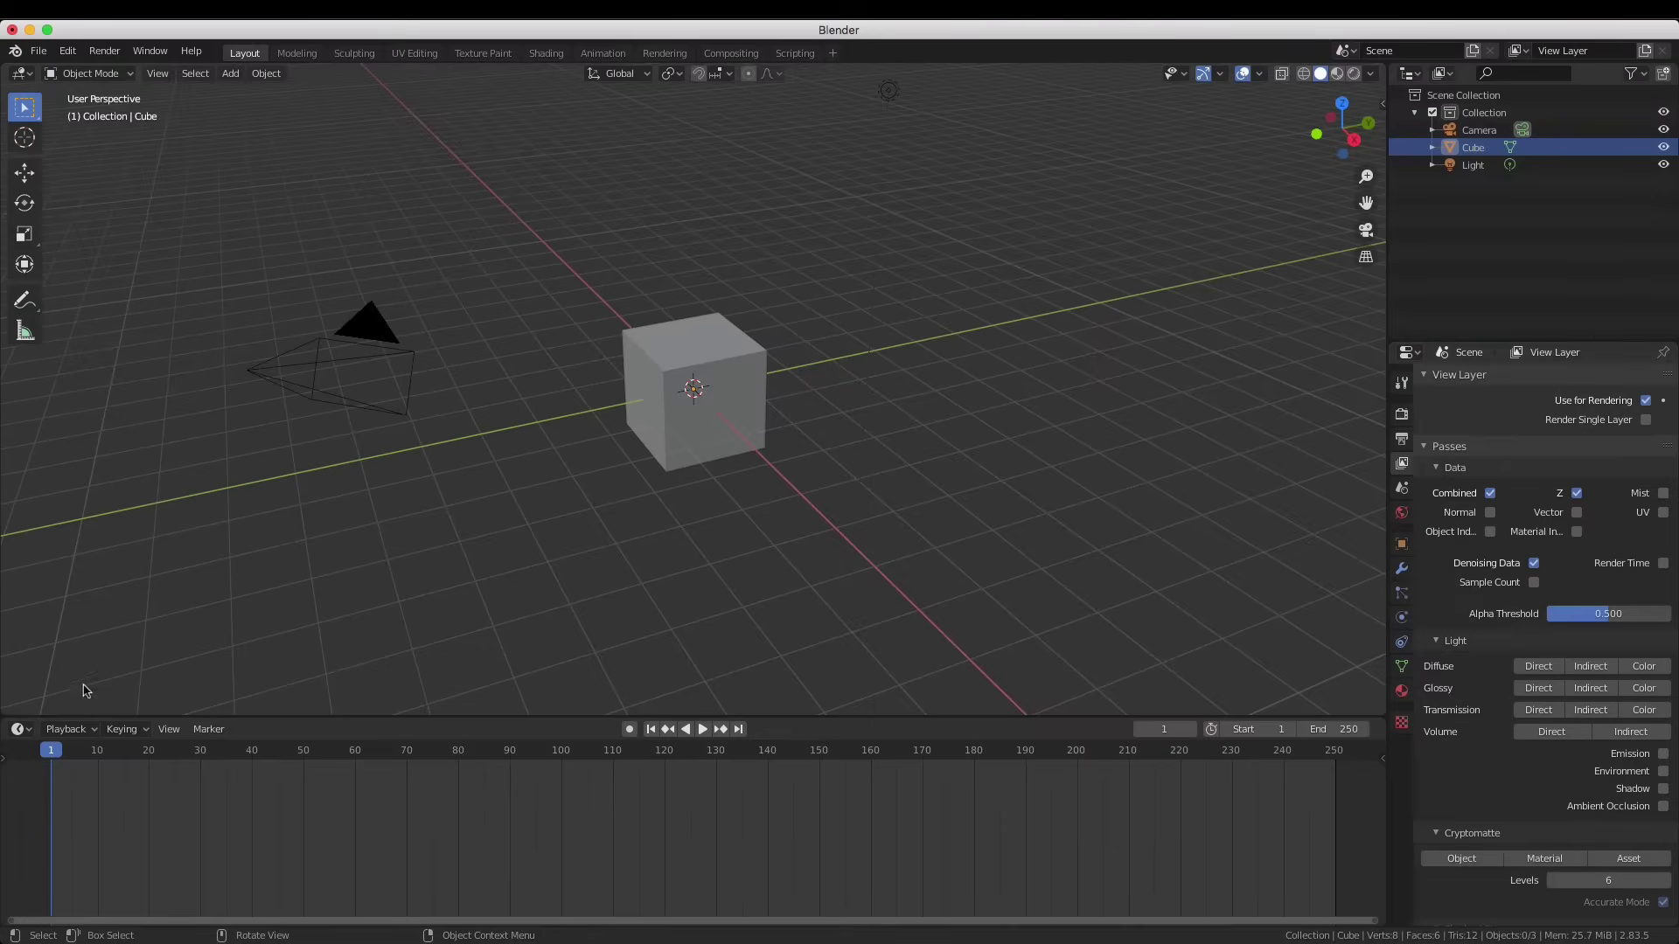
pyautogui.click(19, 729)
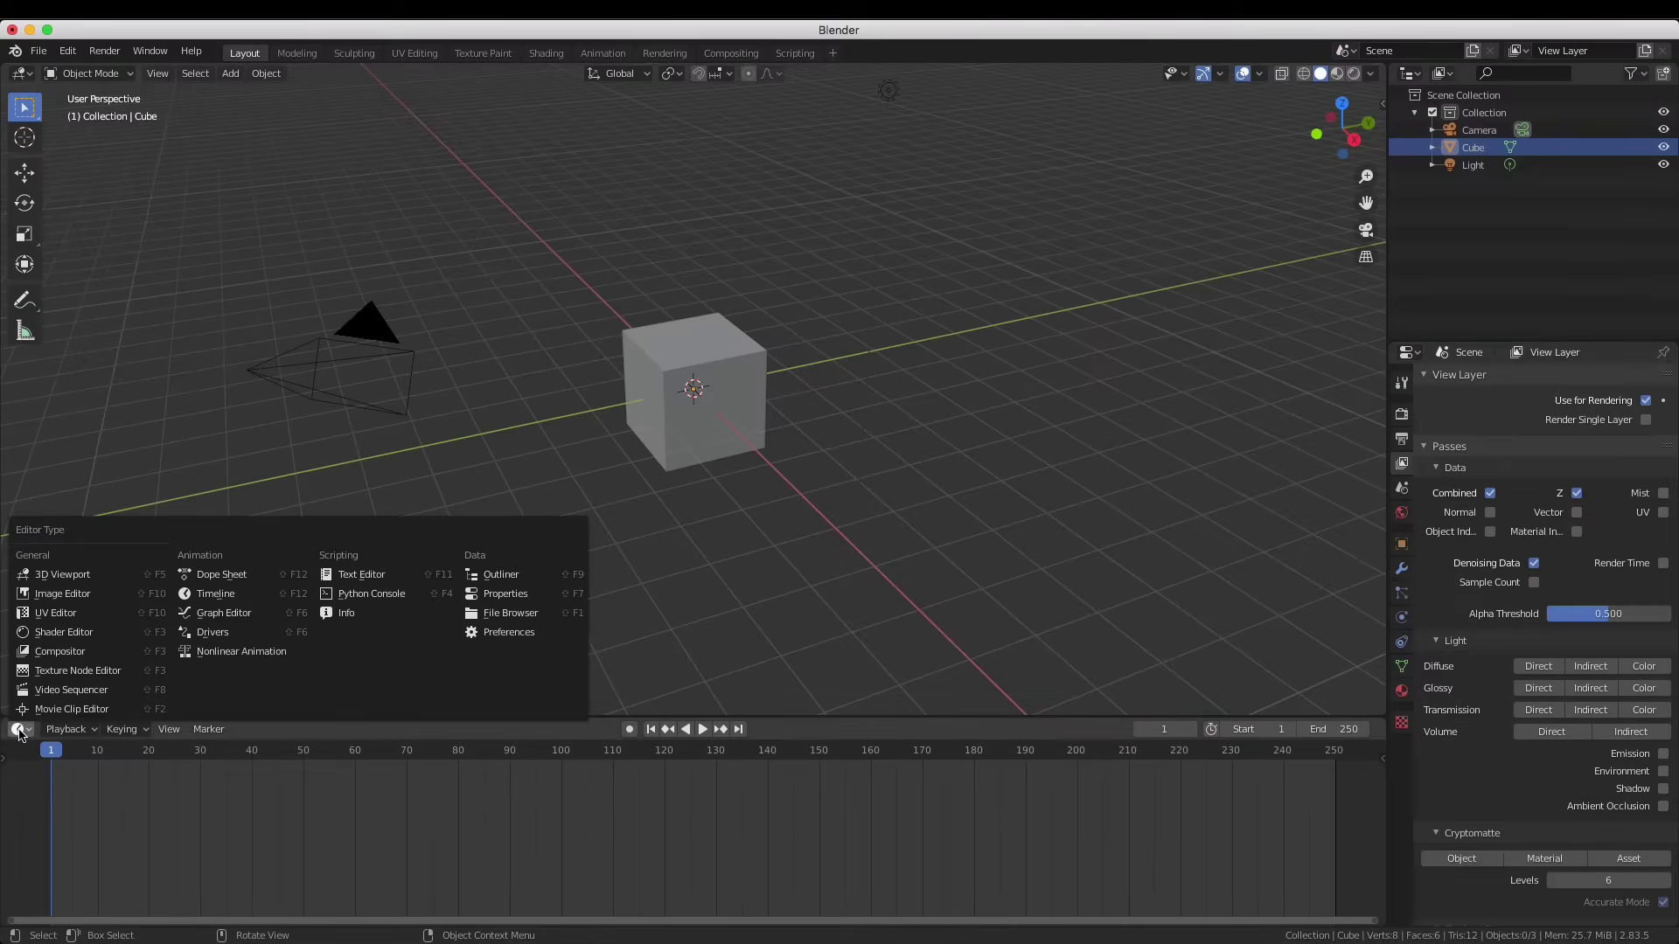
pyautogui.click(63, 654)
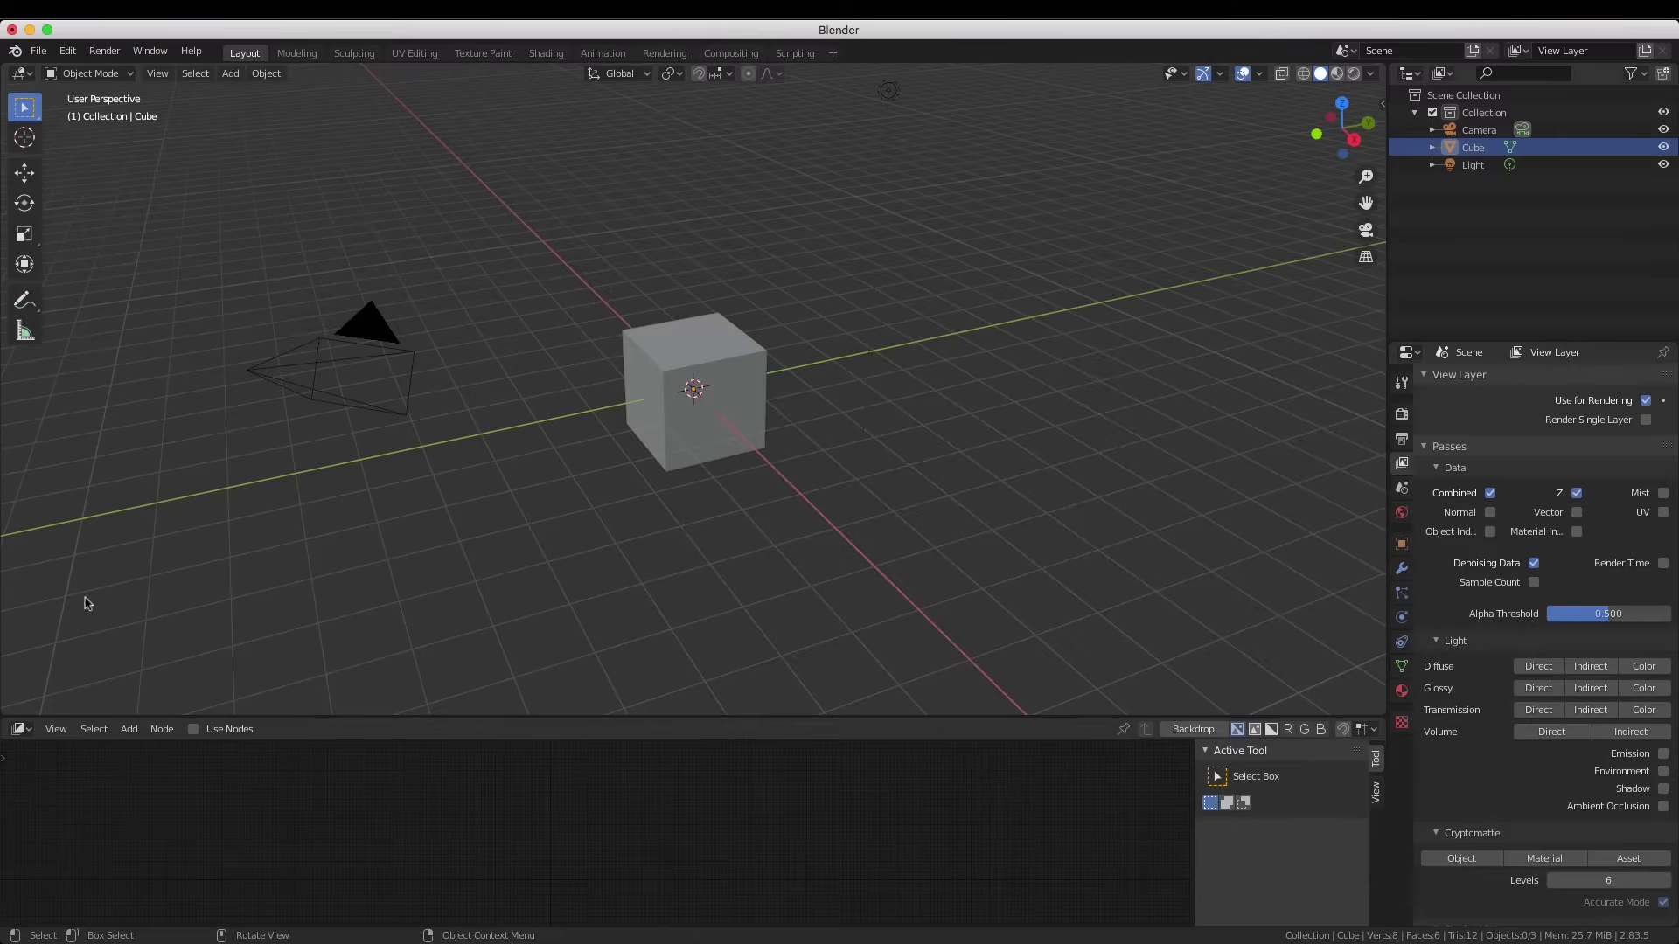
# - Make the upper area a compositor, split it, and pop the left half into its own window
pyautogui.click(22, 75)
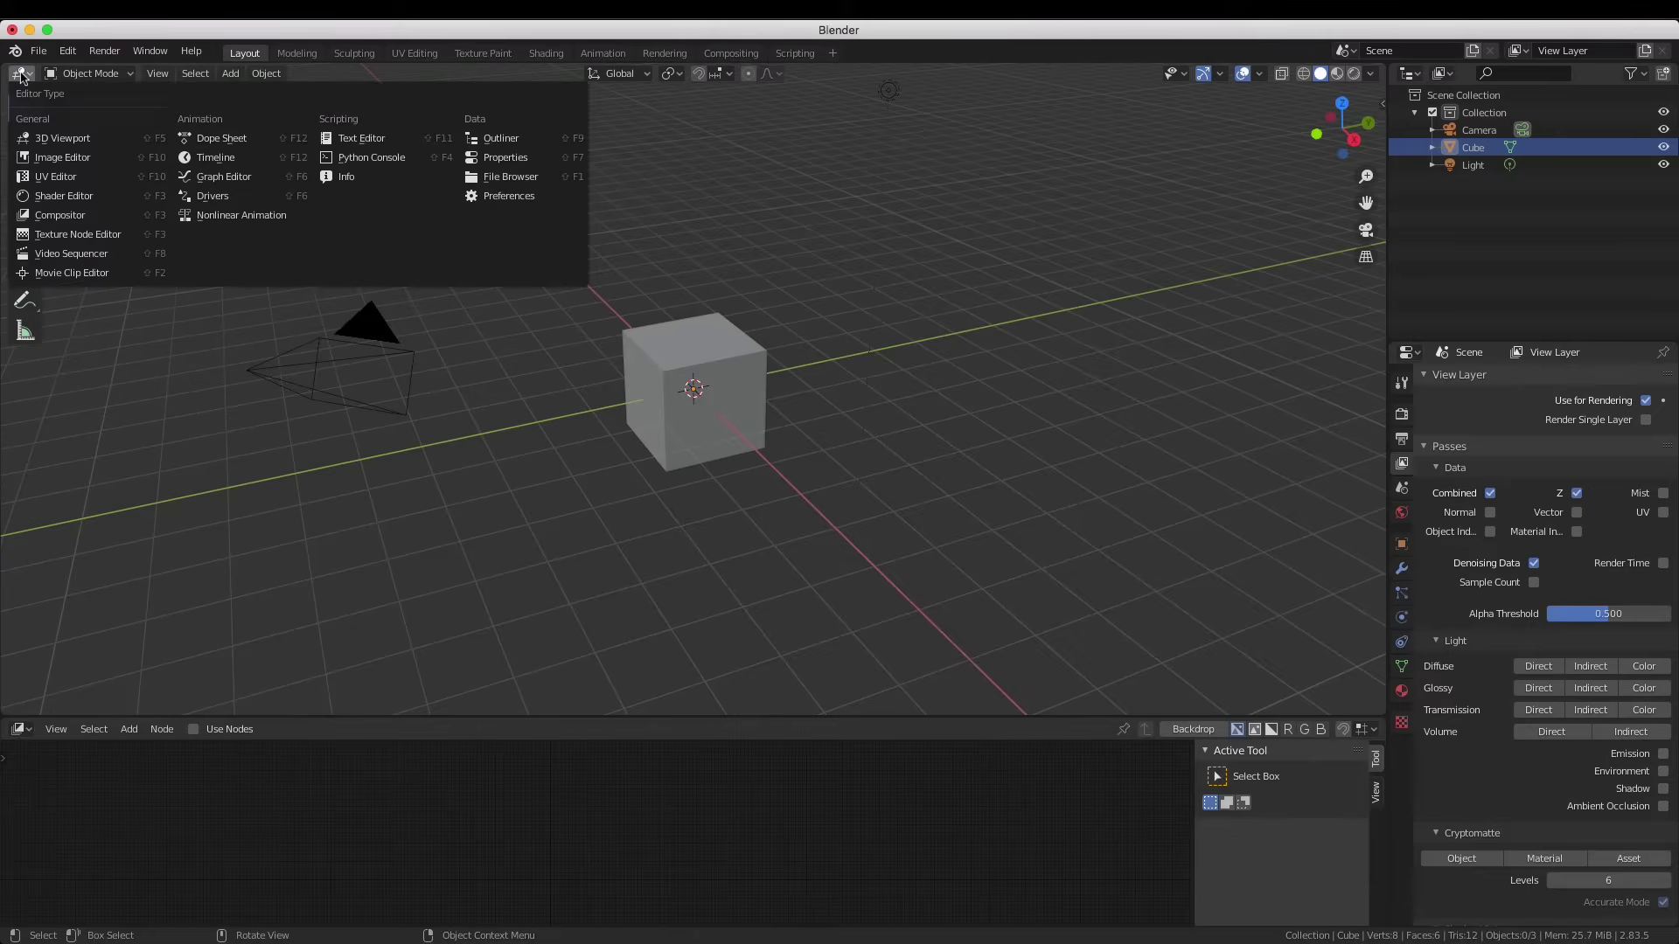
pyautogui.click(59, 215)
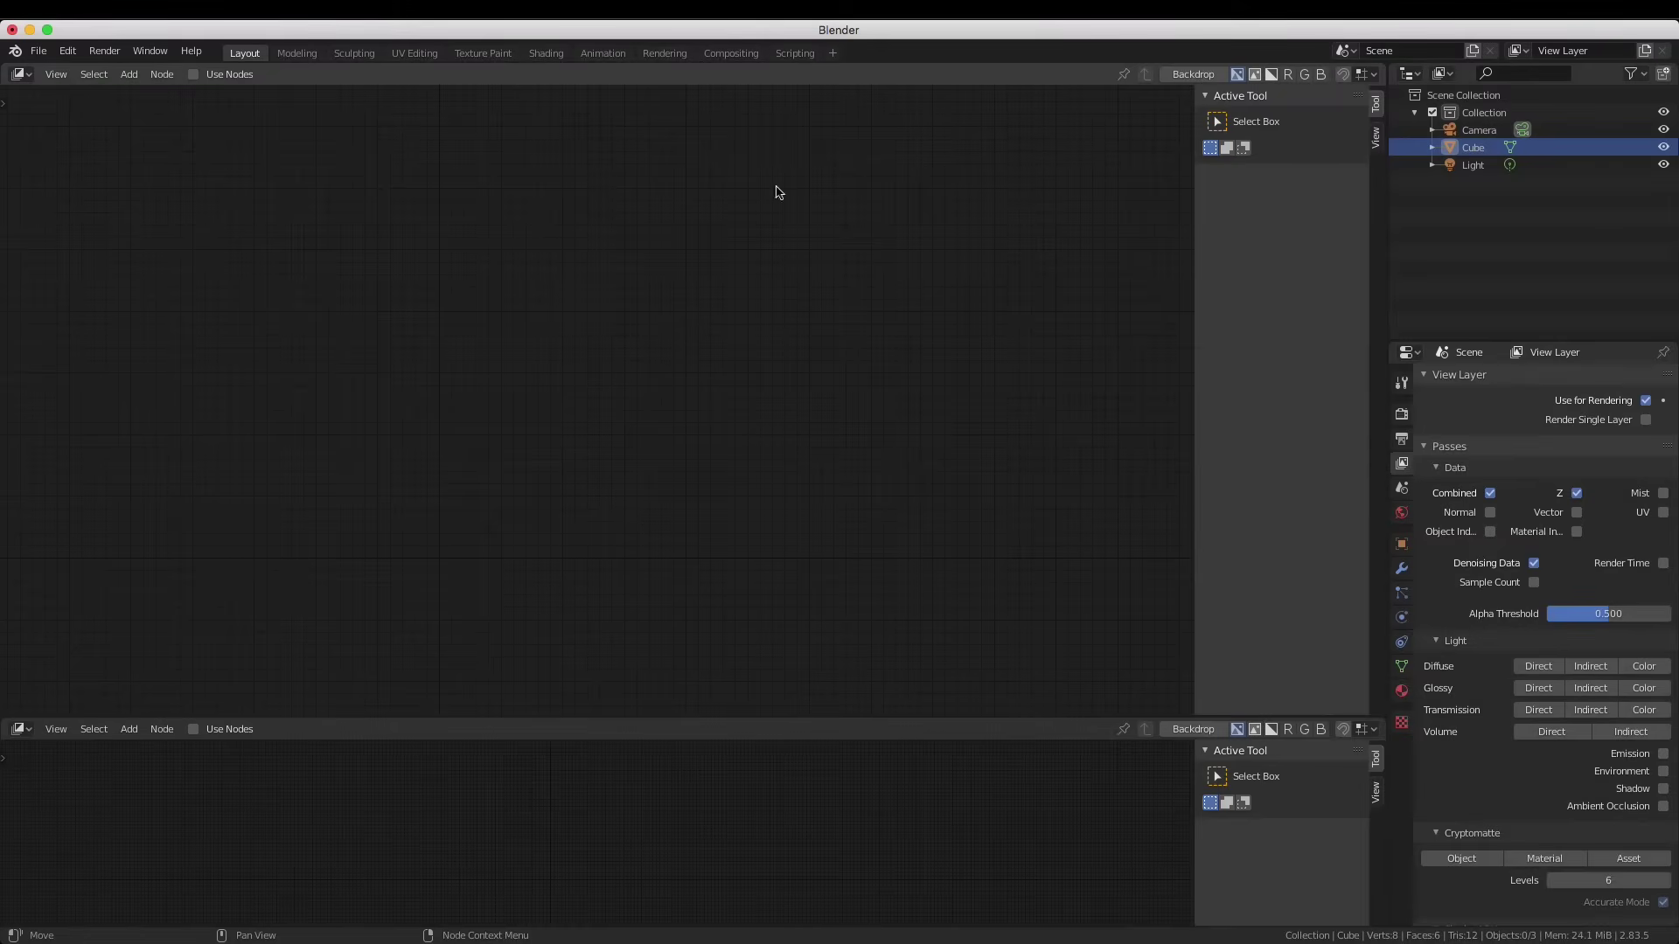
pyautogui.moveTo(1373, 68); pyautogui.dragTo(719, 91)
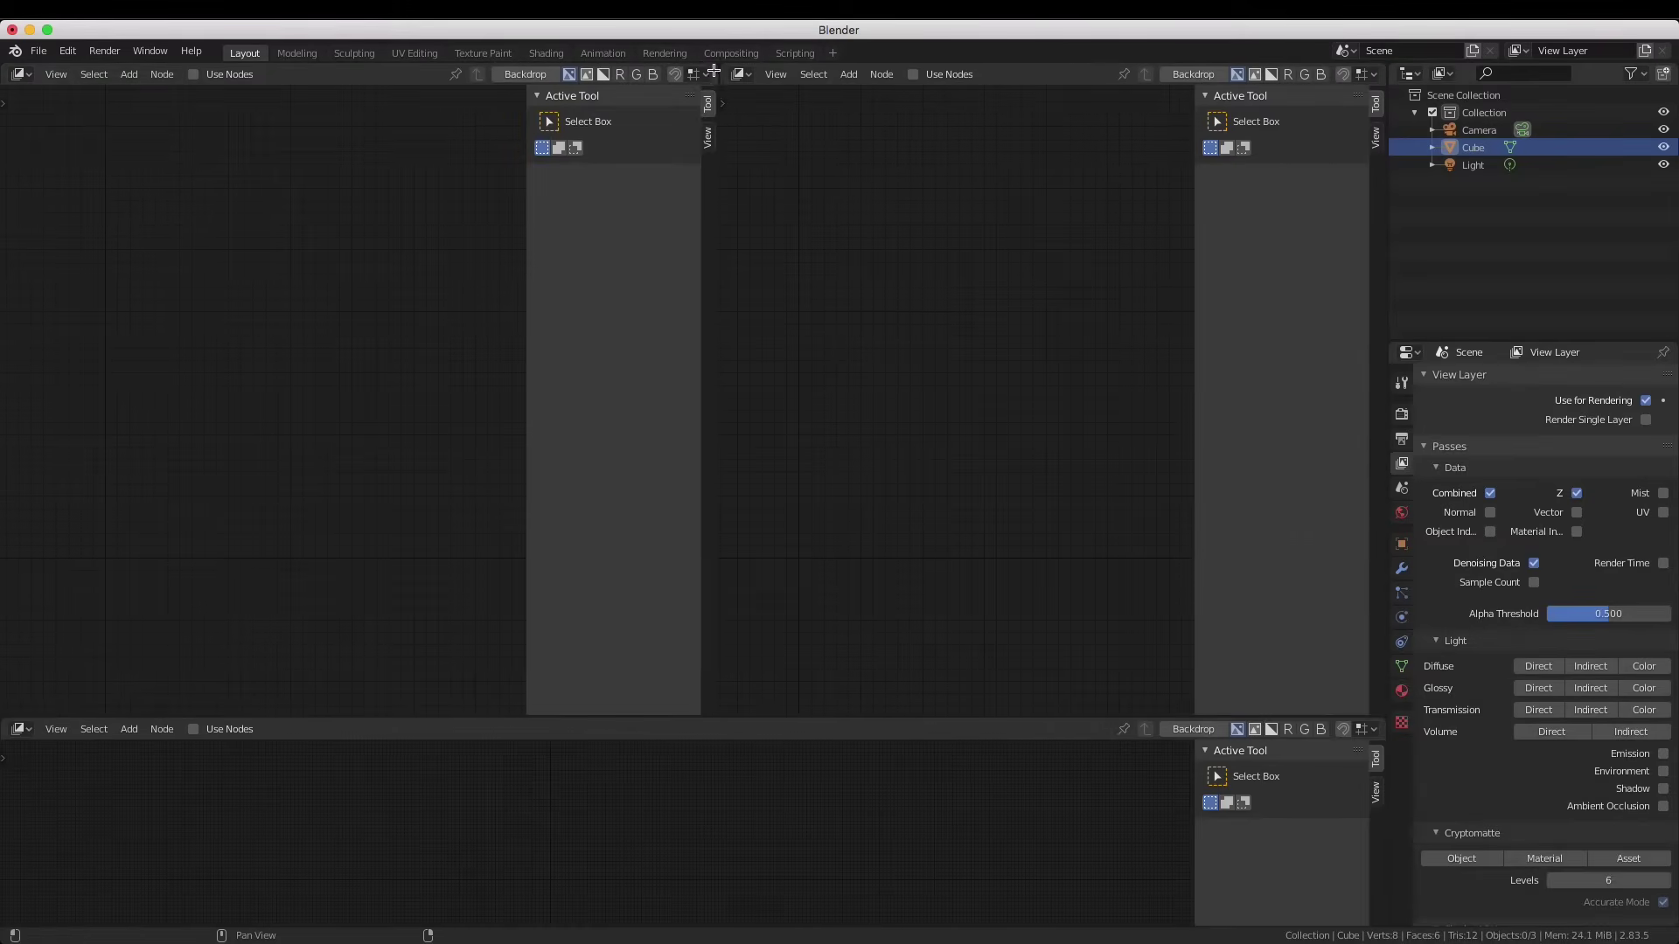
pyautogui.keyDown('shift'); pyautogui.moveTo(715, 65); pyautogui.dragTo(652, 123); pyautogui.keyUp('shift')
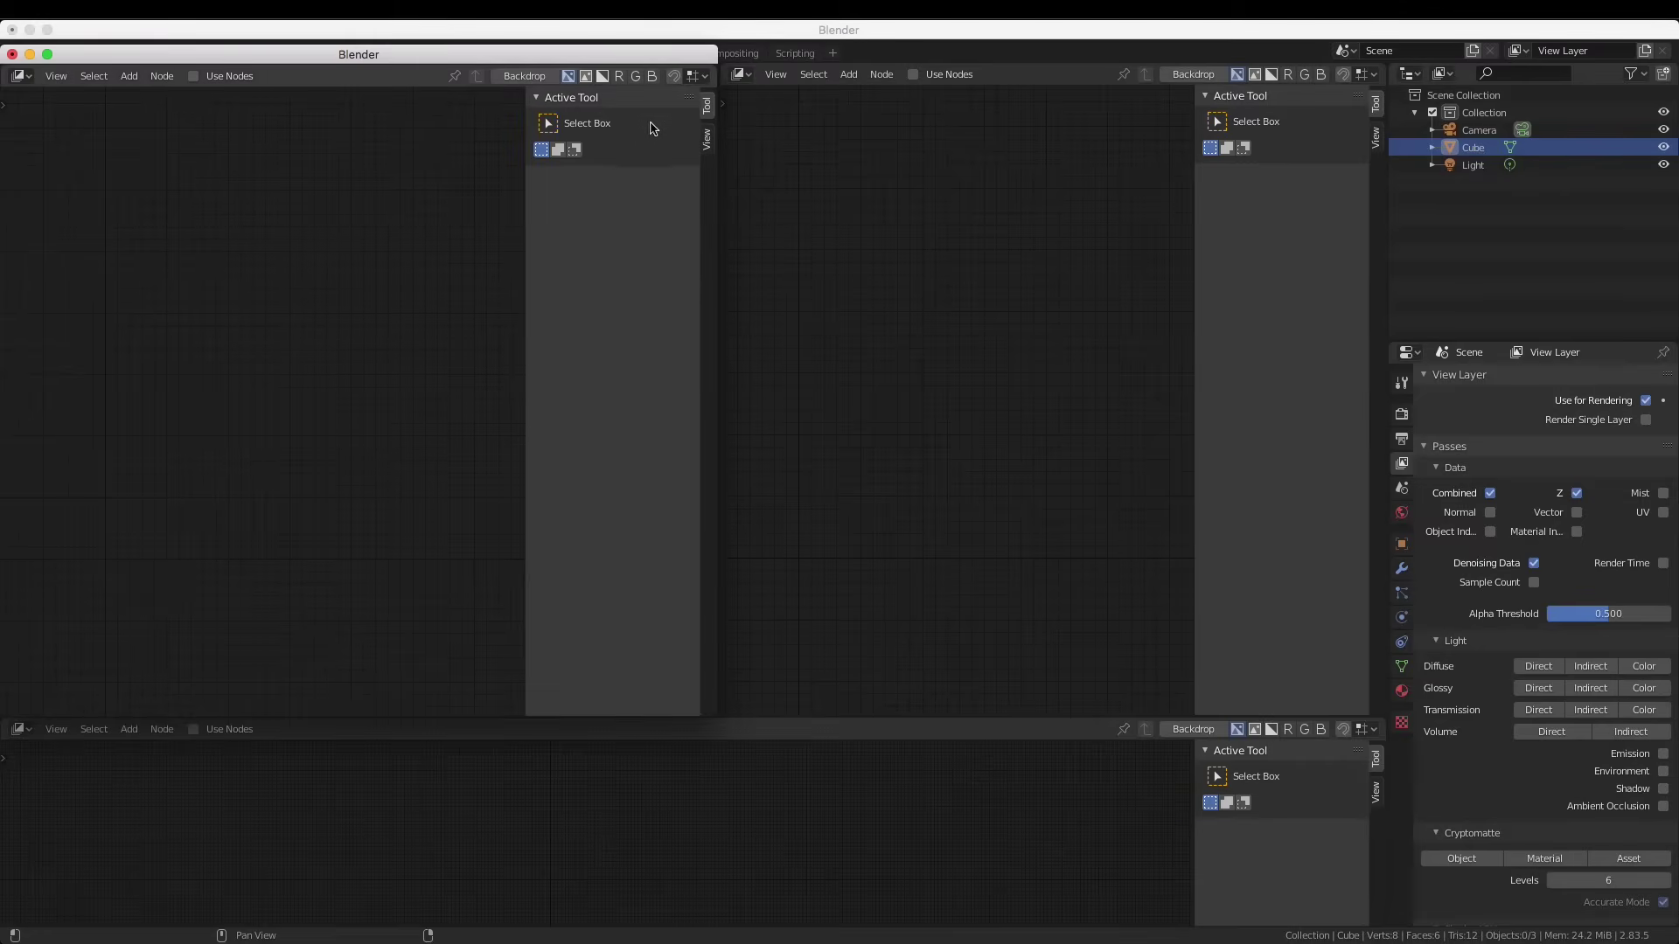
pyautogui.moveTo(276, 39); pyautogui.dragTo(801, 83)
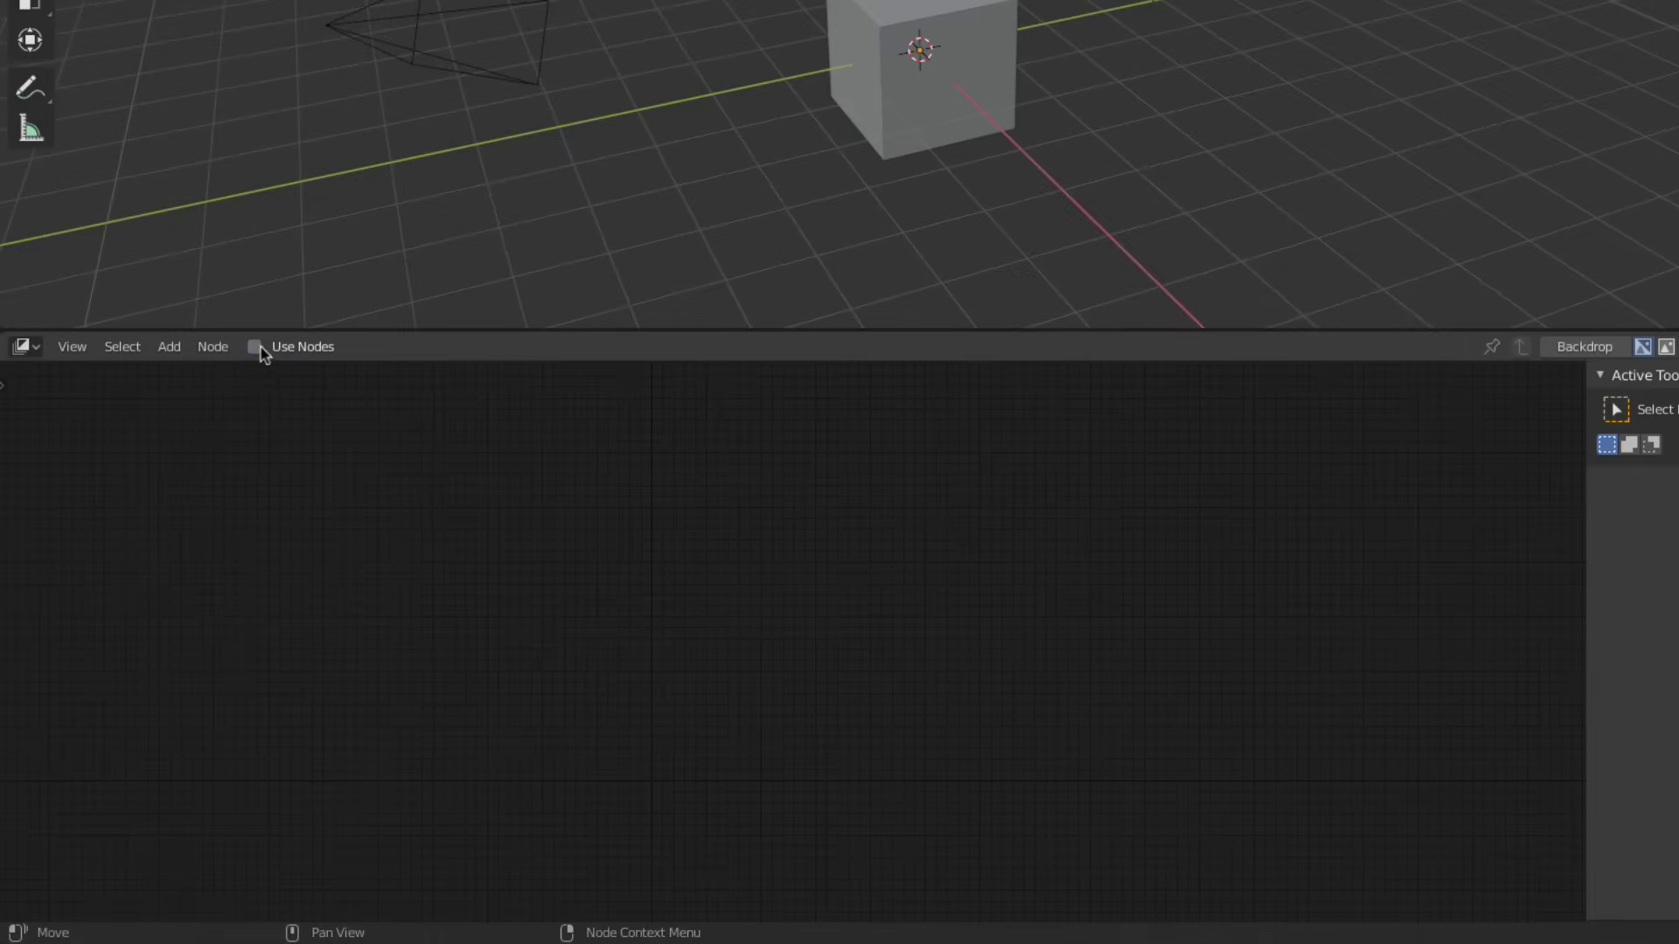
# - Turn on Use Nodes so Render Layers links into Composite, then reposition both nodes
pyautogui.click(193, 495)
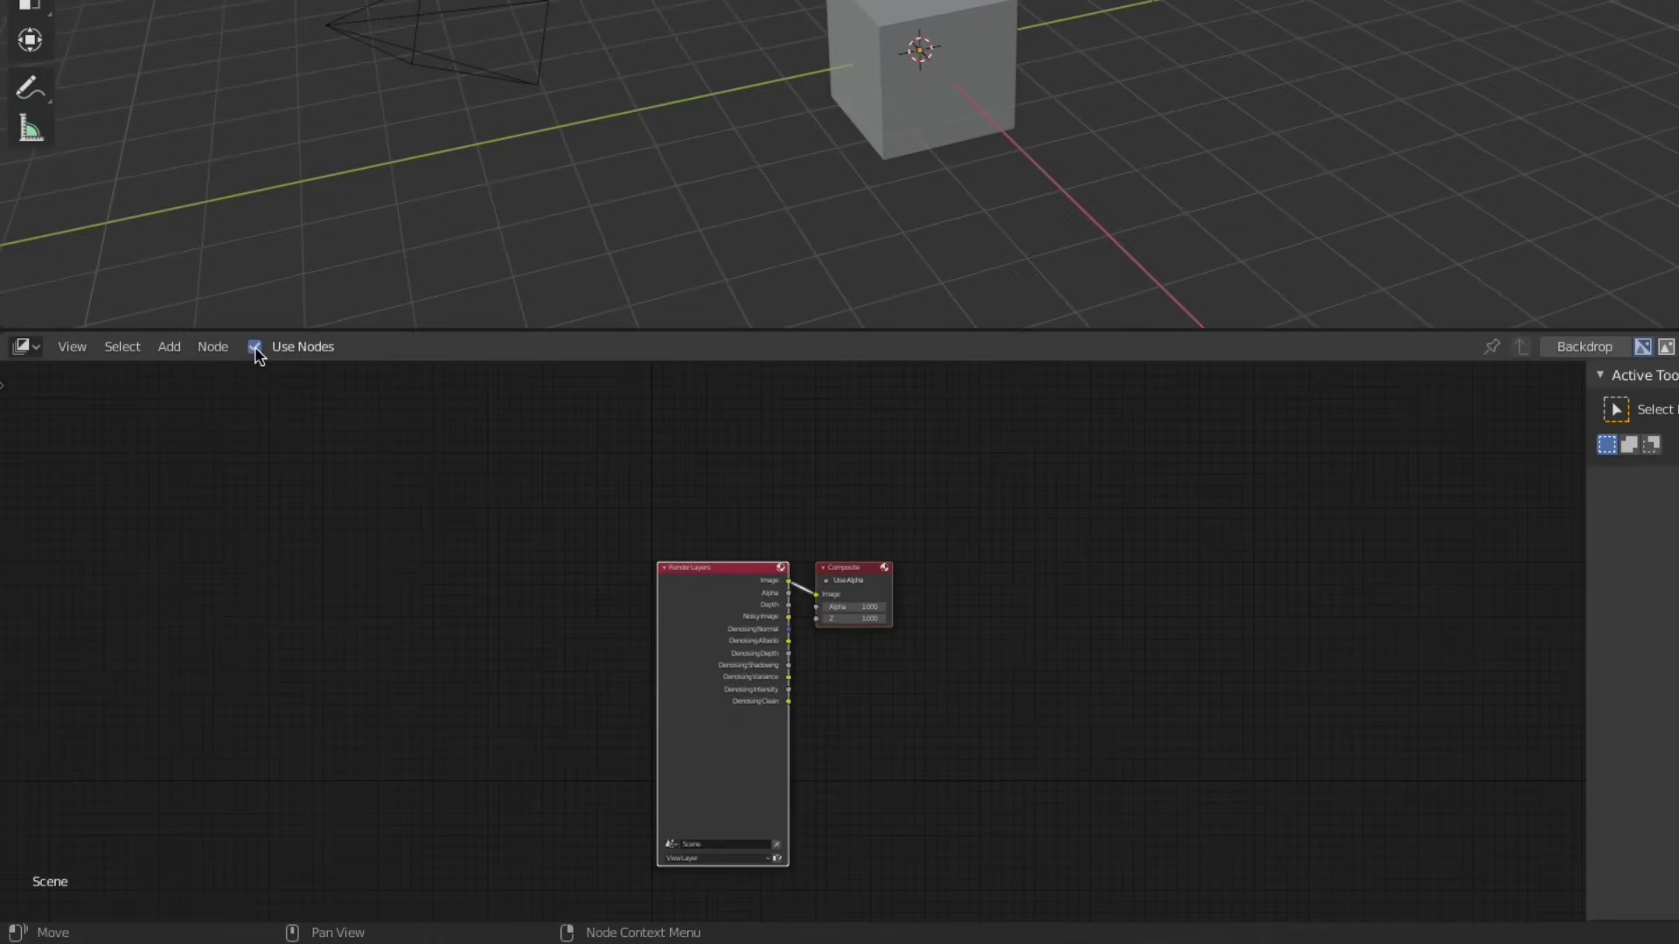
pyautogui.scroll(2, 712, 562)
pyautogui.press('g')
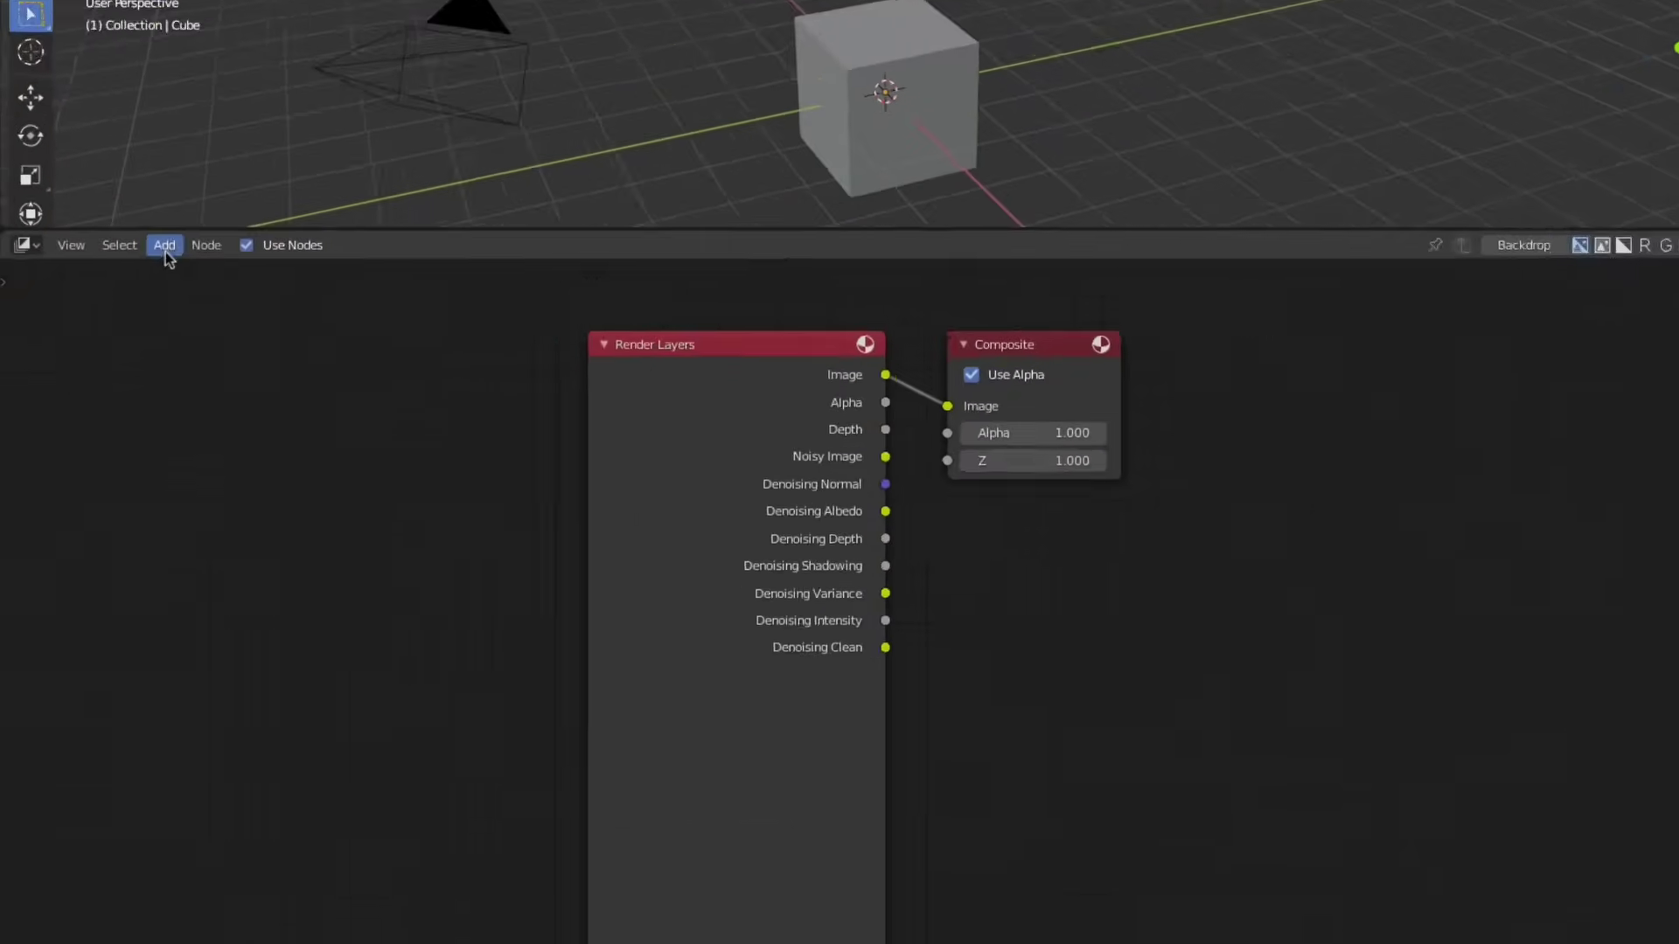
# - Add a Denoise filter node and drop it onto the Render Layers–Composite link
pyautogui.click(135, 290)
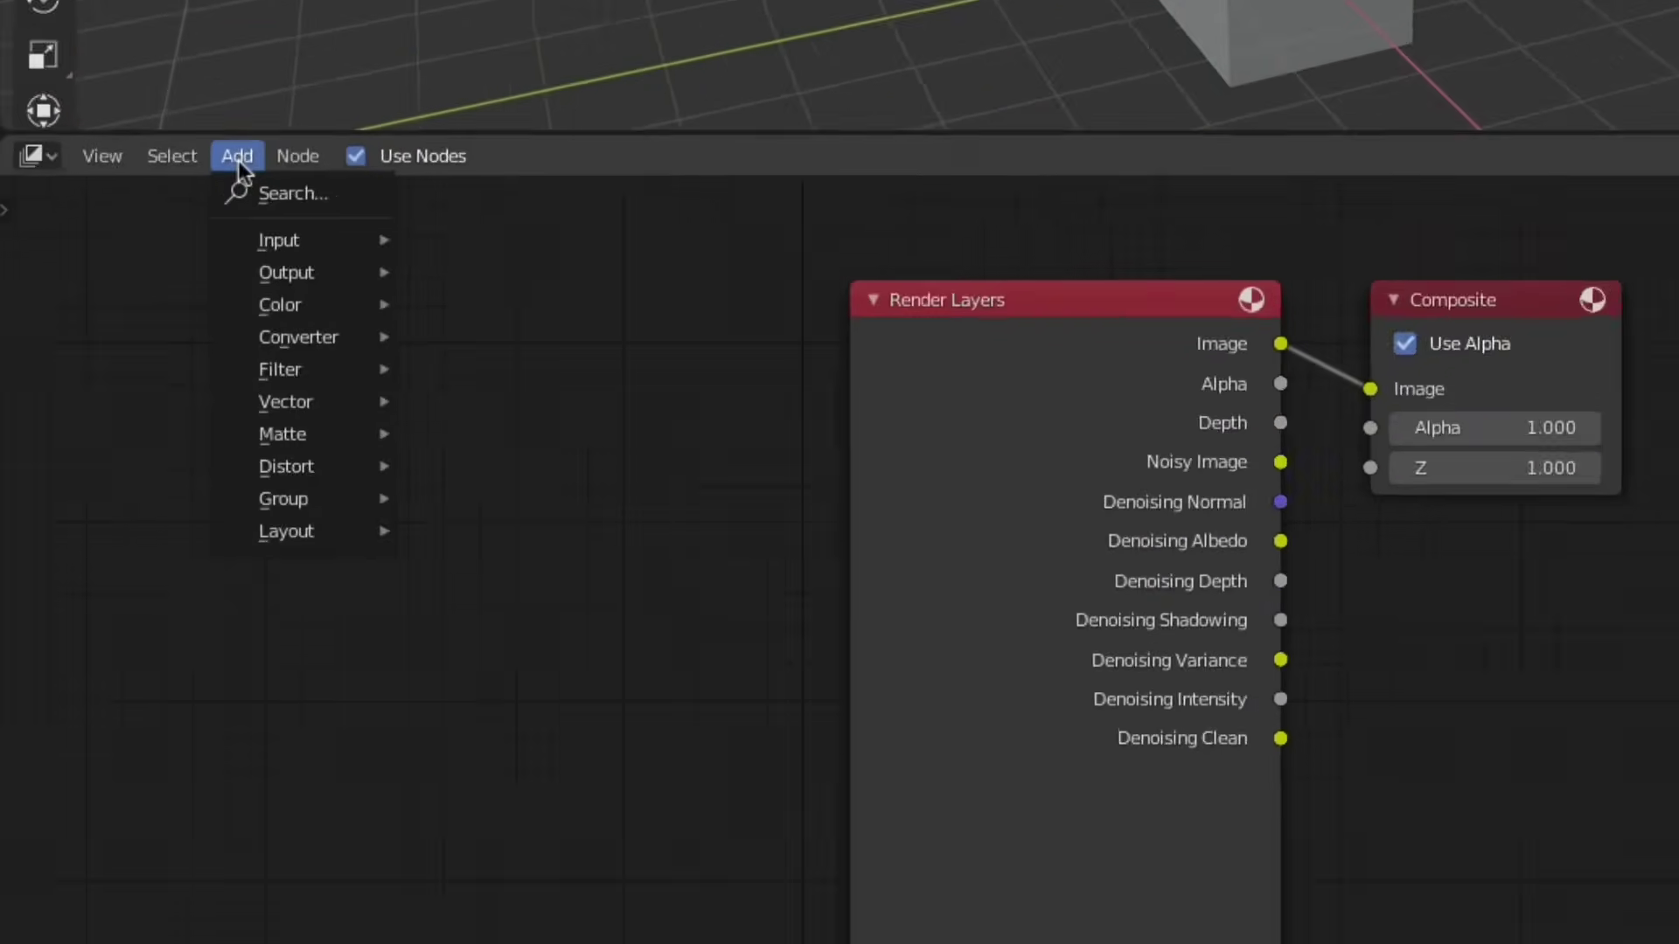
pyautogui.moveTo(385, 358)
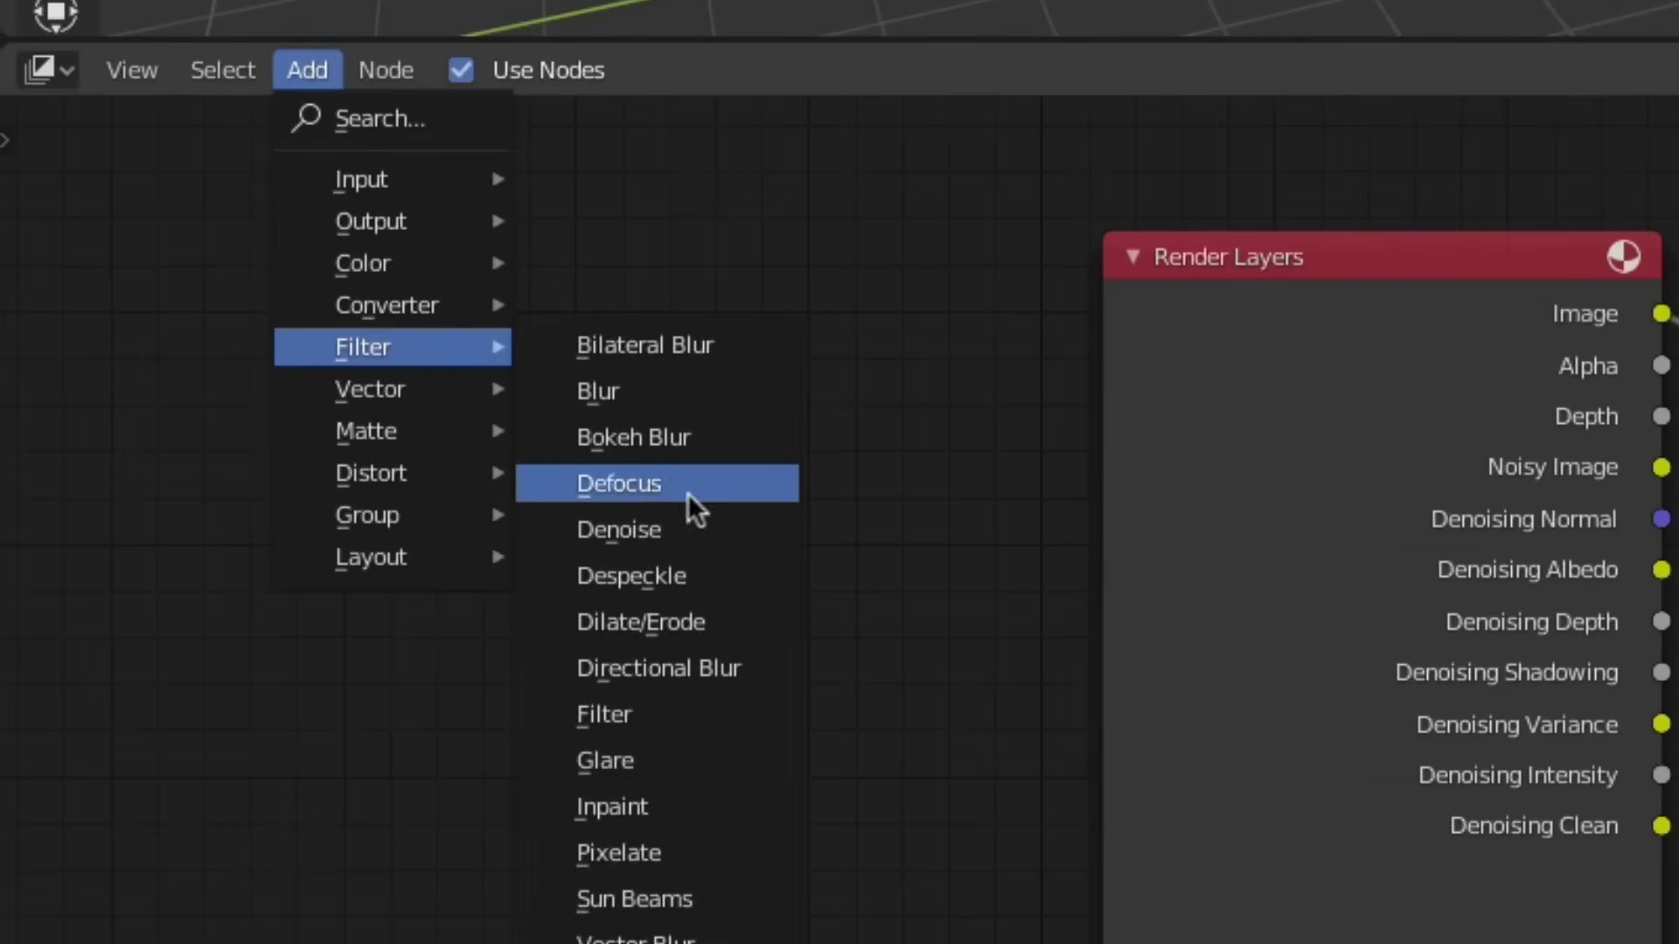
pyautogui.click(696, 535)
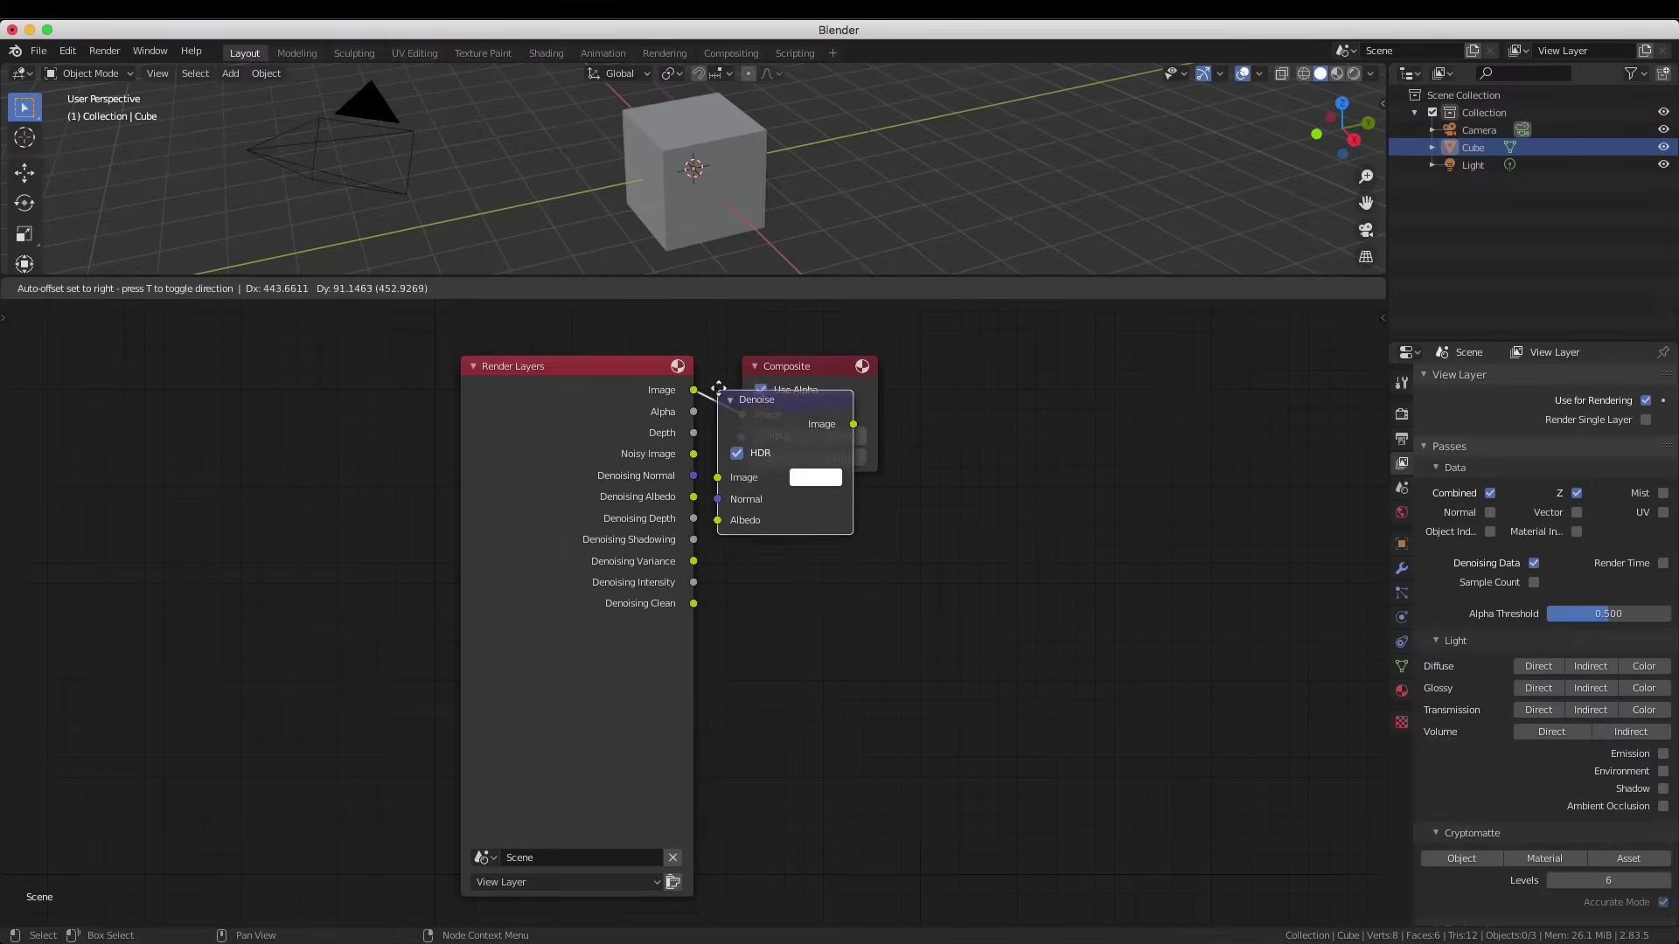
pyautogui.click(1678, 317)
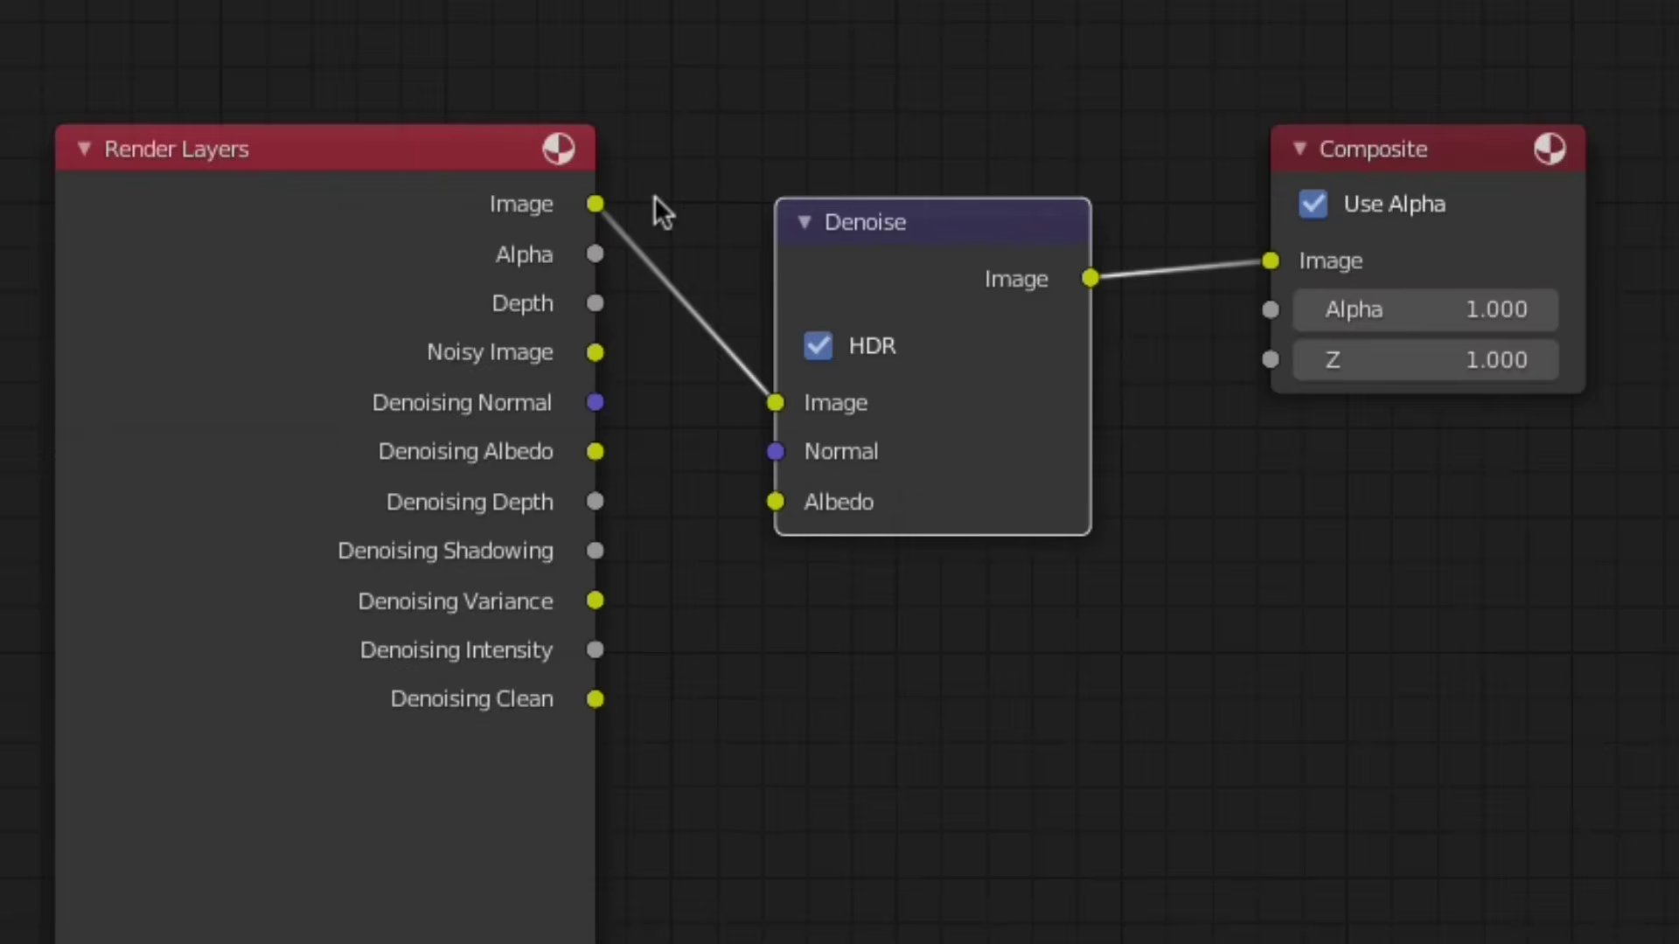
# - Wire Denoising Normal, Denoising Albedo and Noisy Image into the Denoise node's inputs
pyautogui.moveTo(595, 402); pyautogui.dragTo(776, 455)
pyautogui.moveTo(596, 451); pyautogui.dragTo(778, 502)
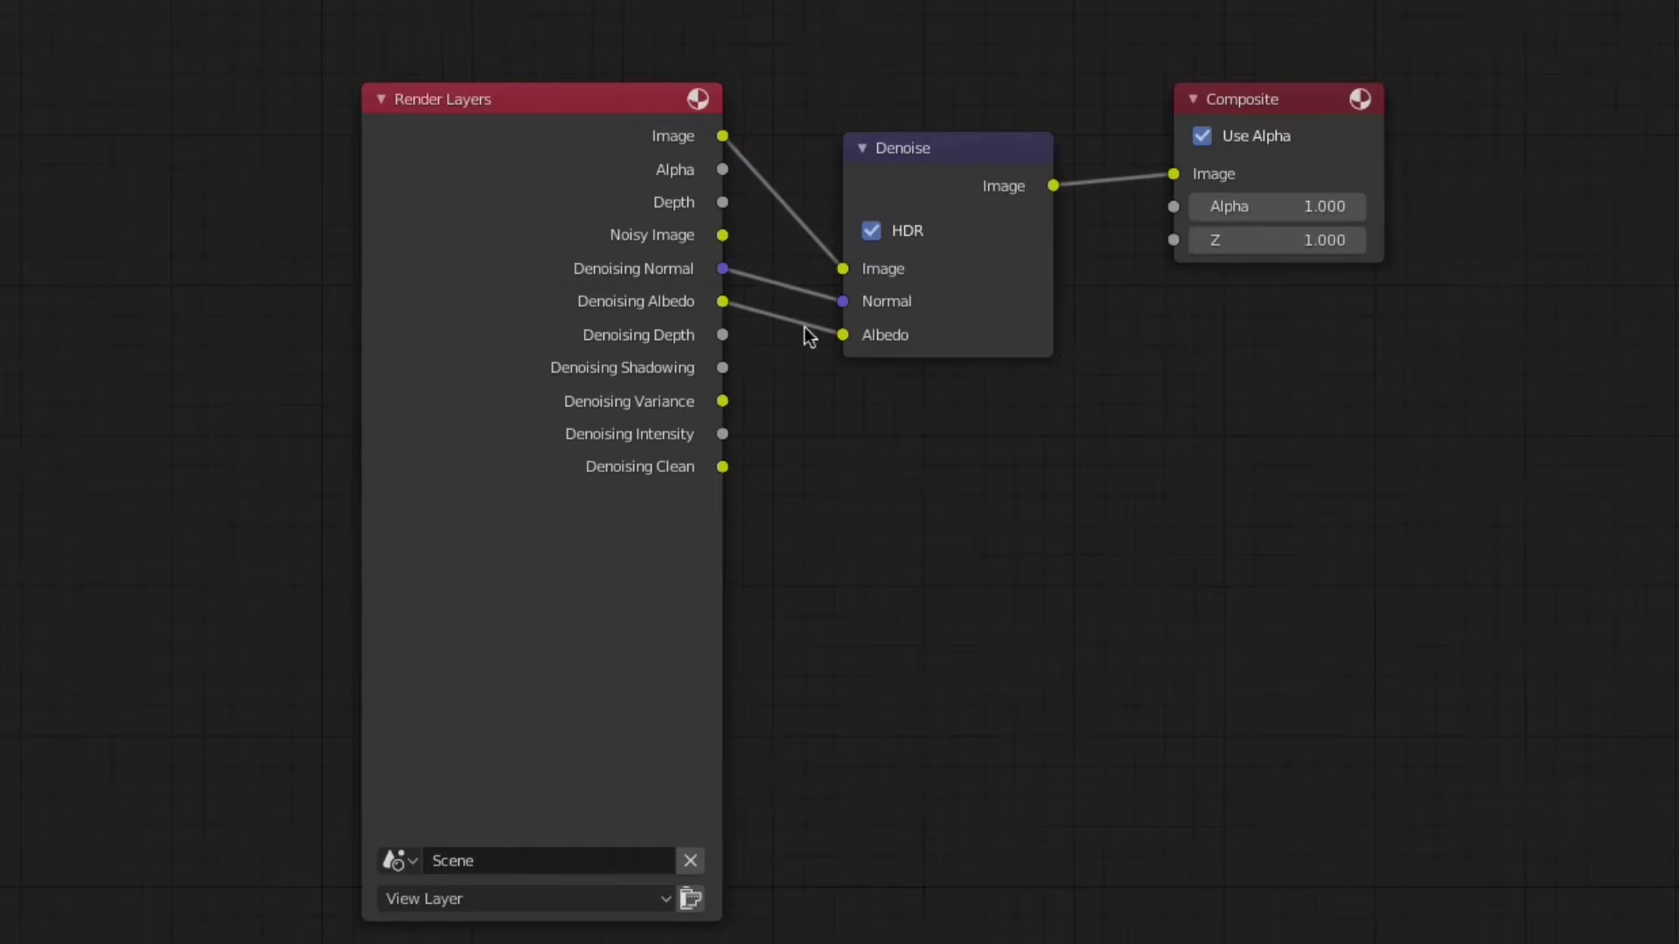
pyautogui.moveTo(694, 454); pyautogui.dragTo(768, 479)
pyautogui.moveTo(835, 267); pyautogui.dragTo(842, 269)
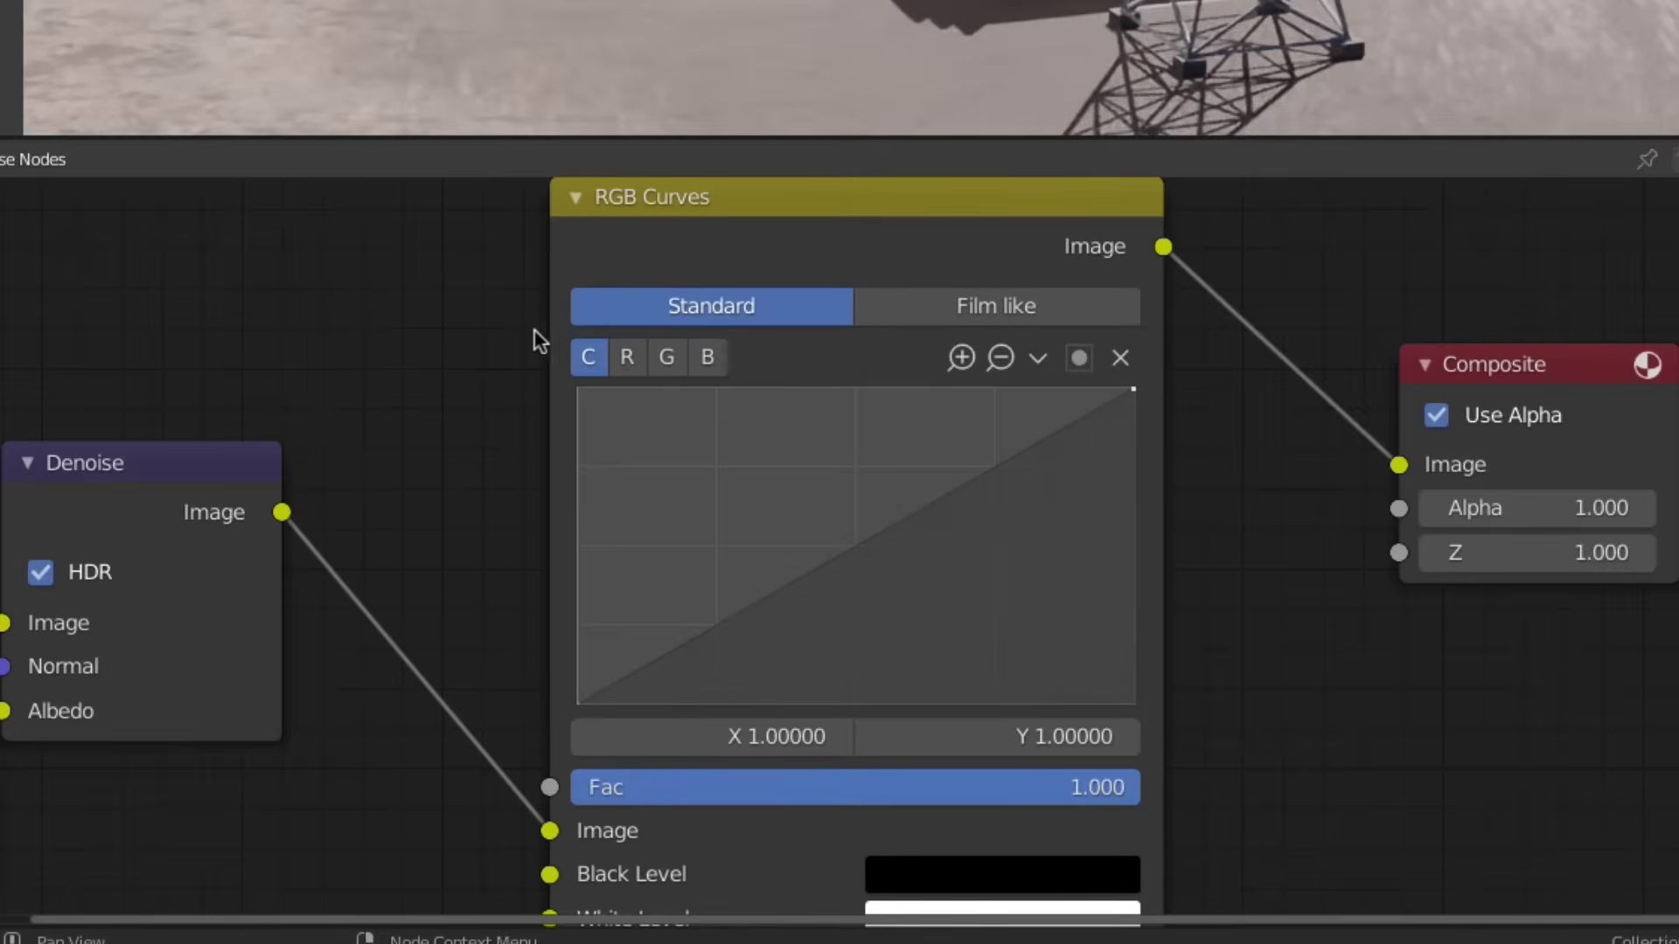
# - Raise the red channel curve and pull the blue channel curve down
pyautogui.click(628, 357)
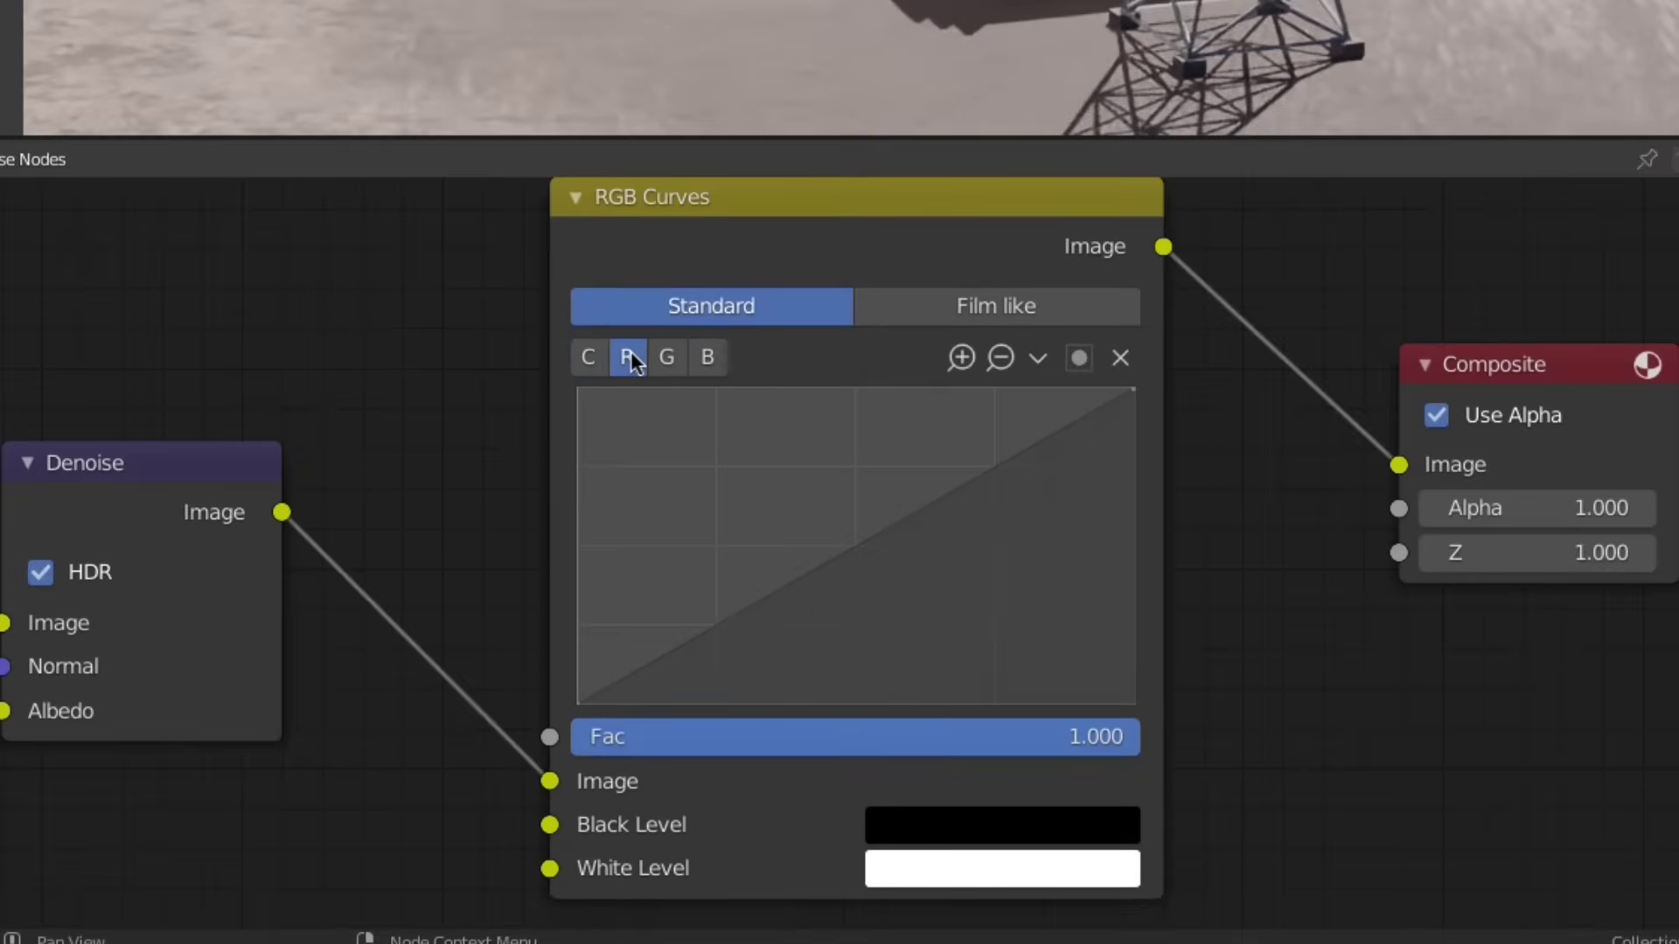
pyautogui.moveTo(855, 545); pyautogui.dragTo(821, 523)
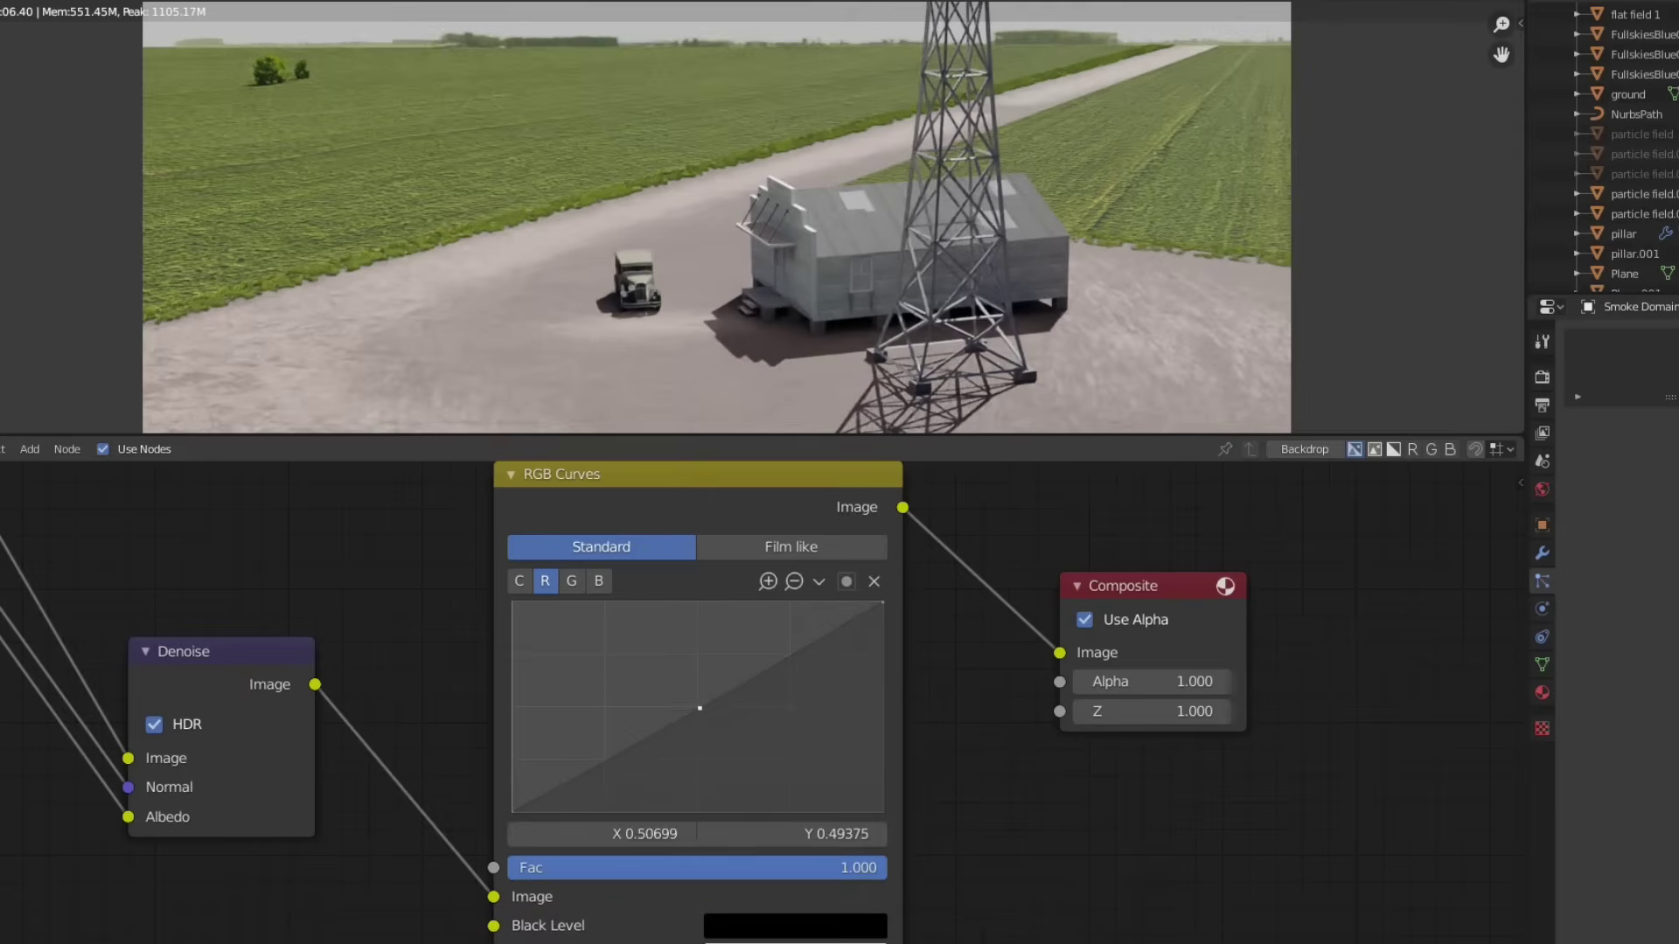
pyautogui.moveTo(674, 692); pyautogui.dragTo(672, 688)
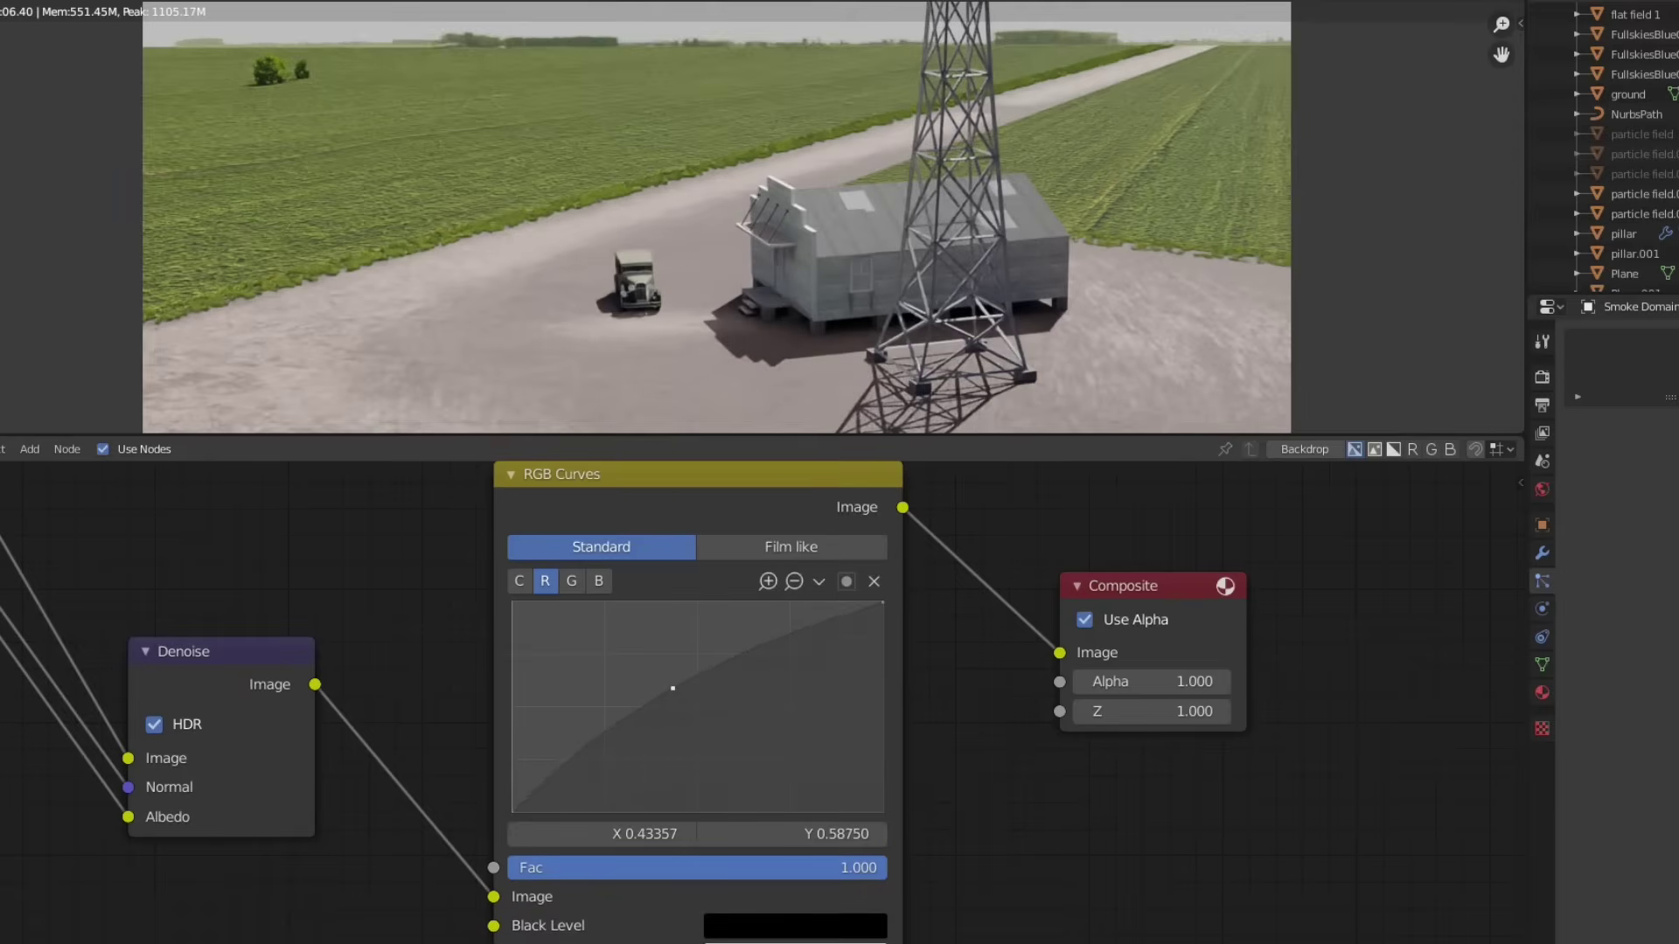
pyautogui.click(600, 582)
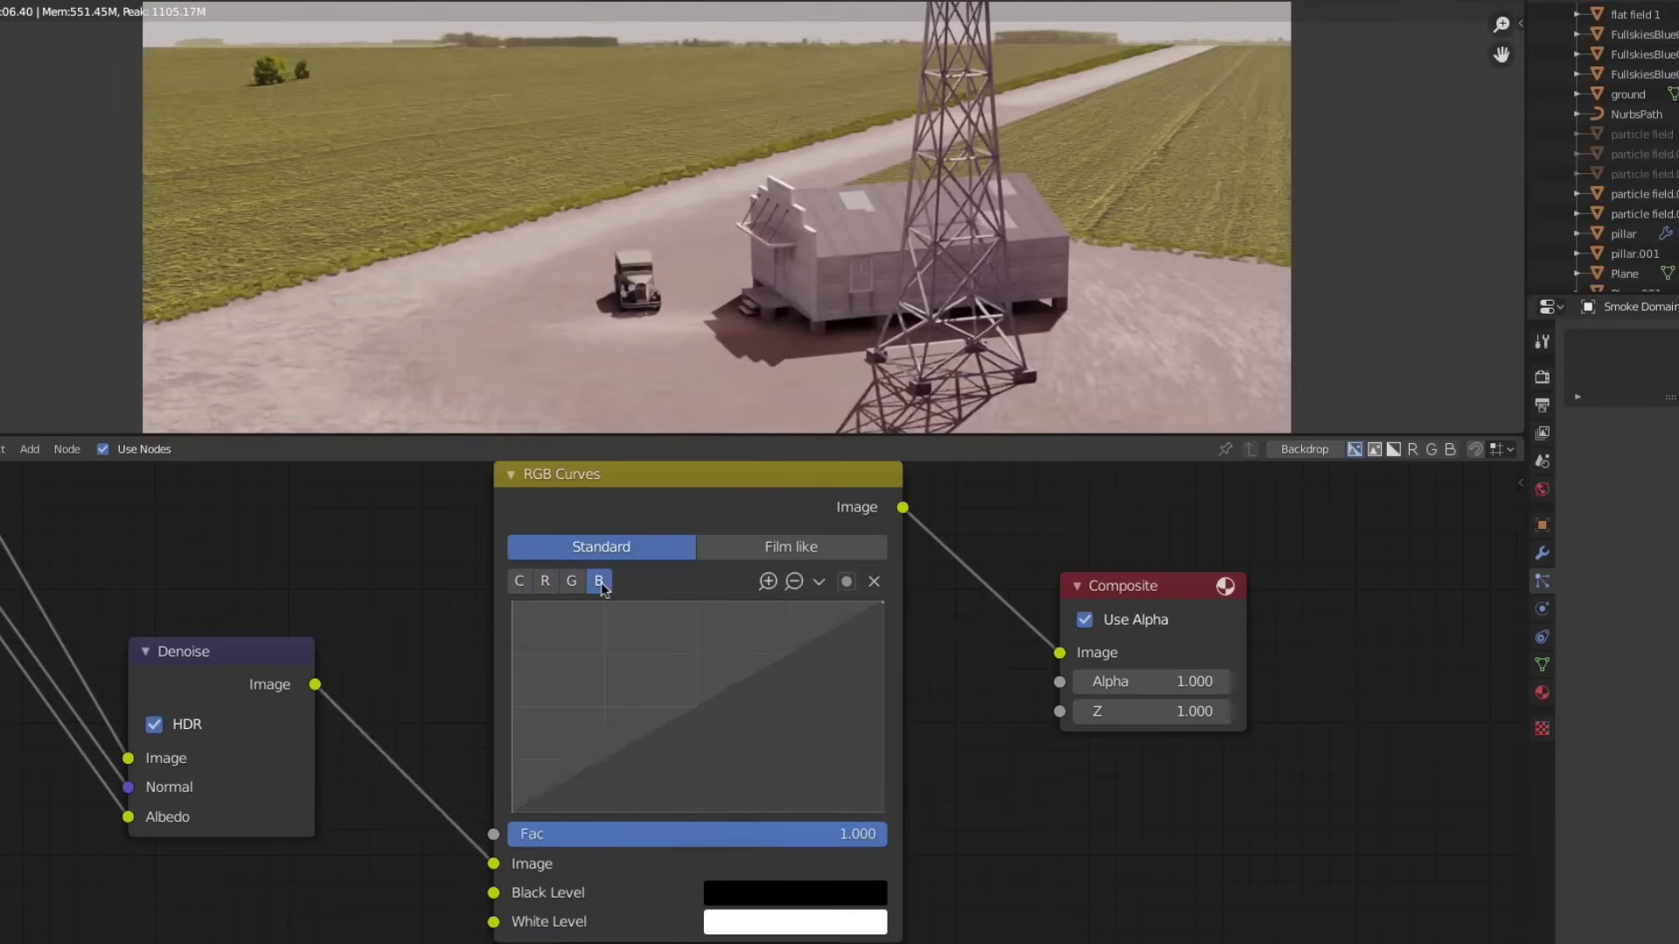
pyautogui.moveTo(697, 705); pyautogui.dragTo(720, 727)
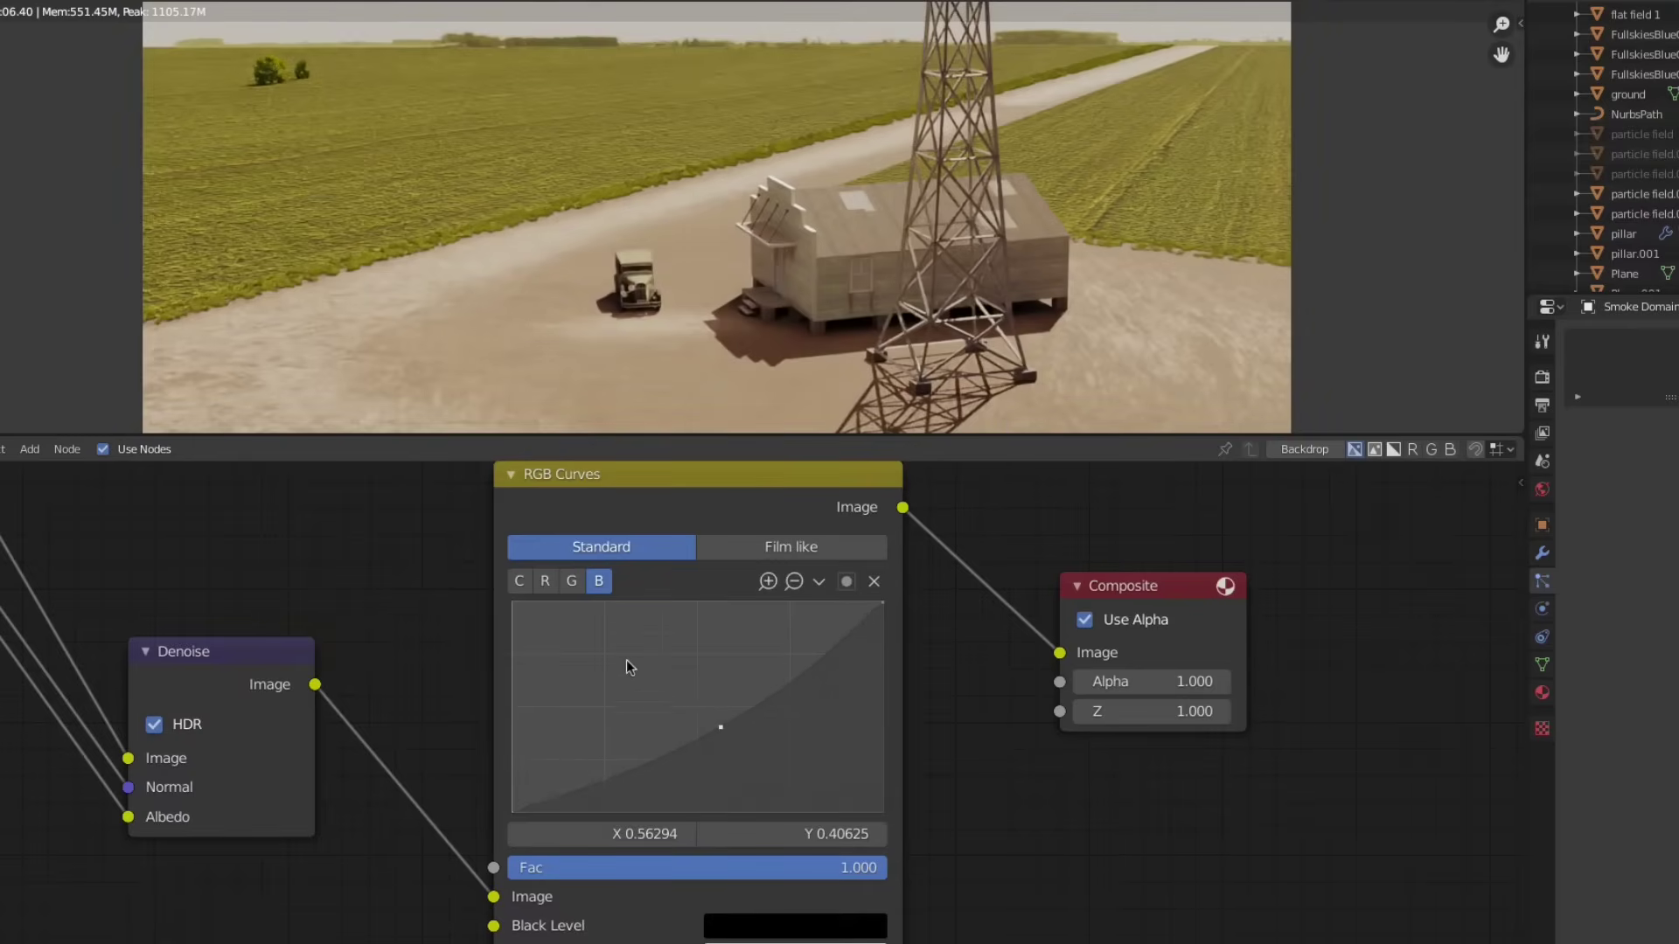
# - Add contrast on the combined curve by moving the white point left and lowering the shadows
pyautogui.click(521, 583)
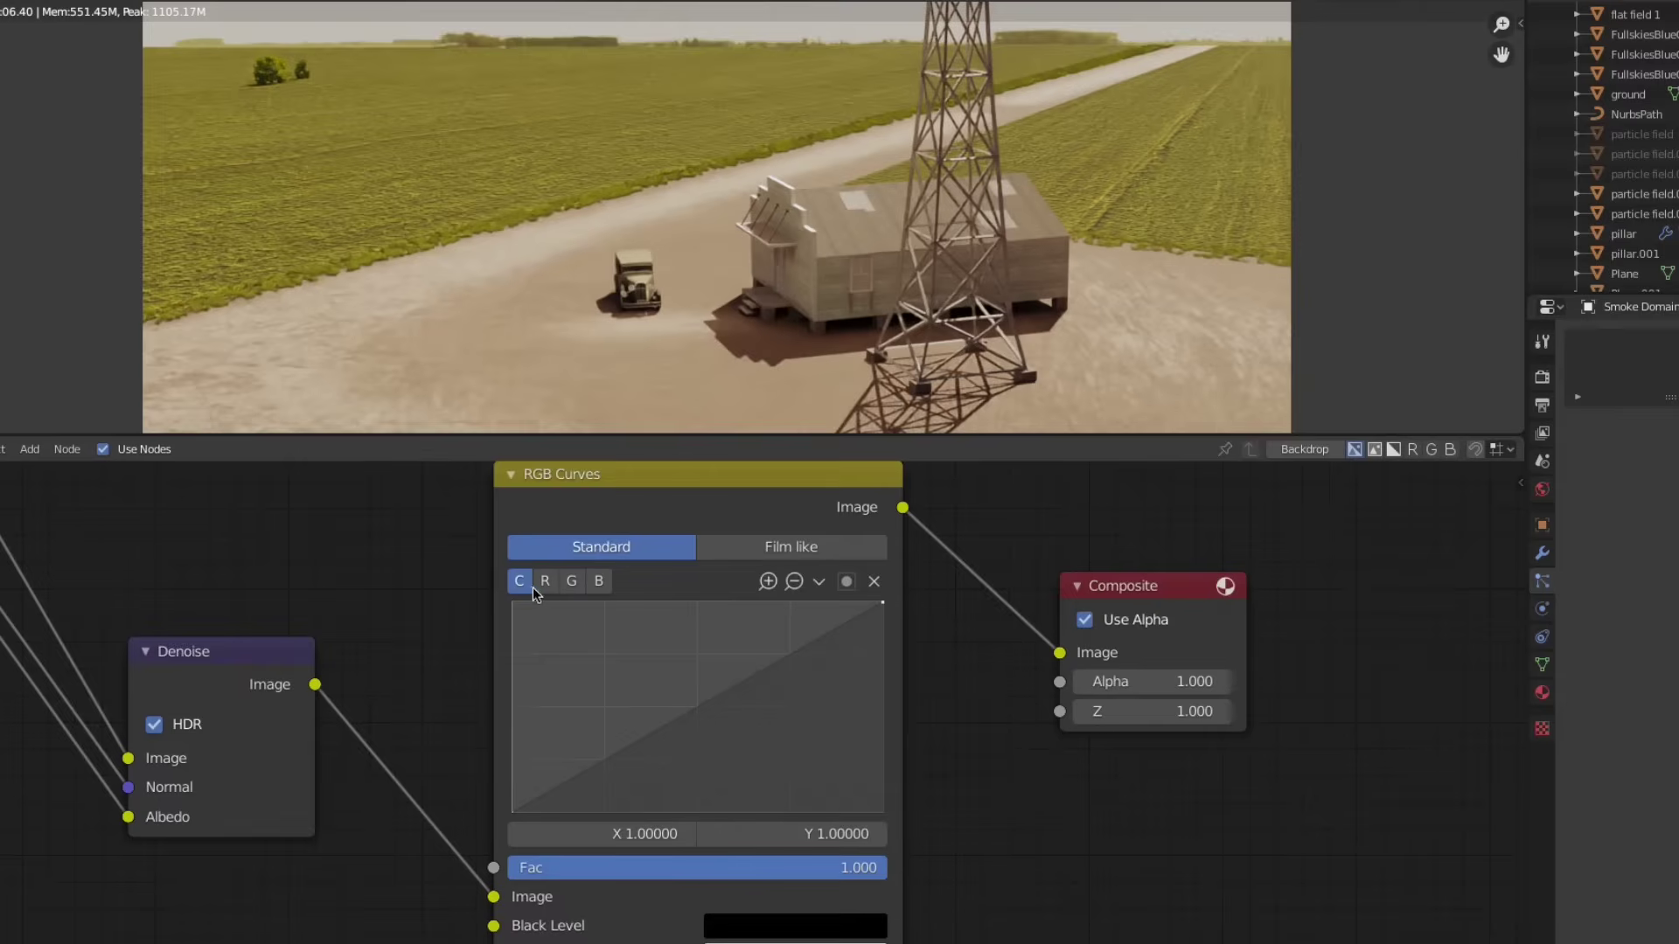
pyautogui.moveTo(883, 605); pyautogui.dragTo(818, 602)
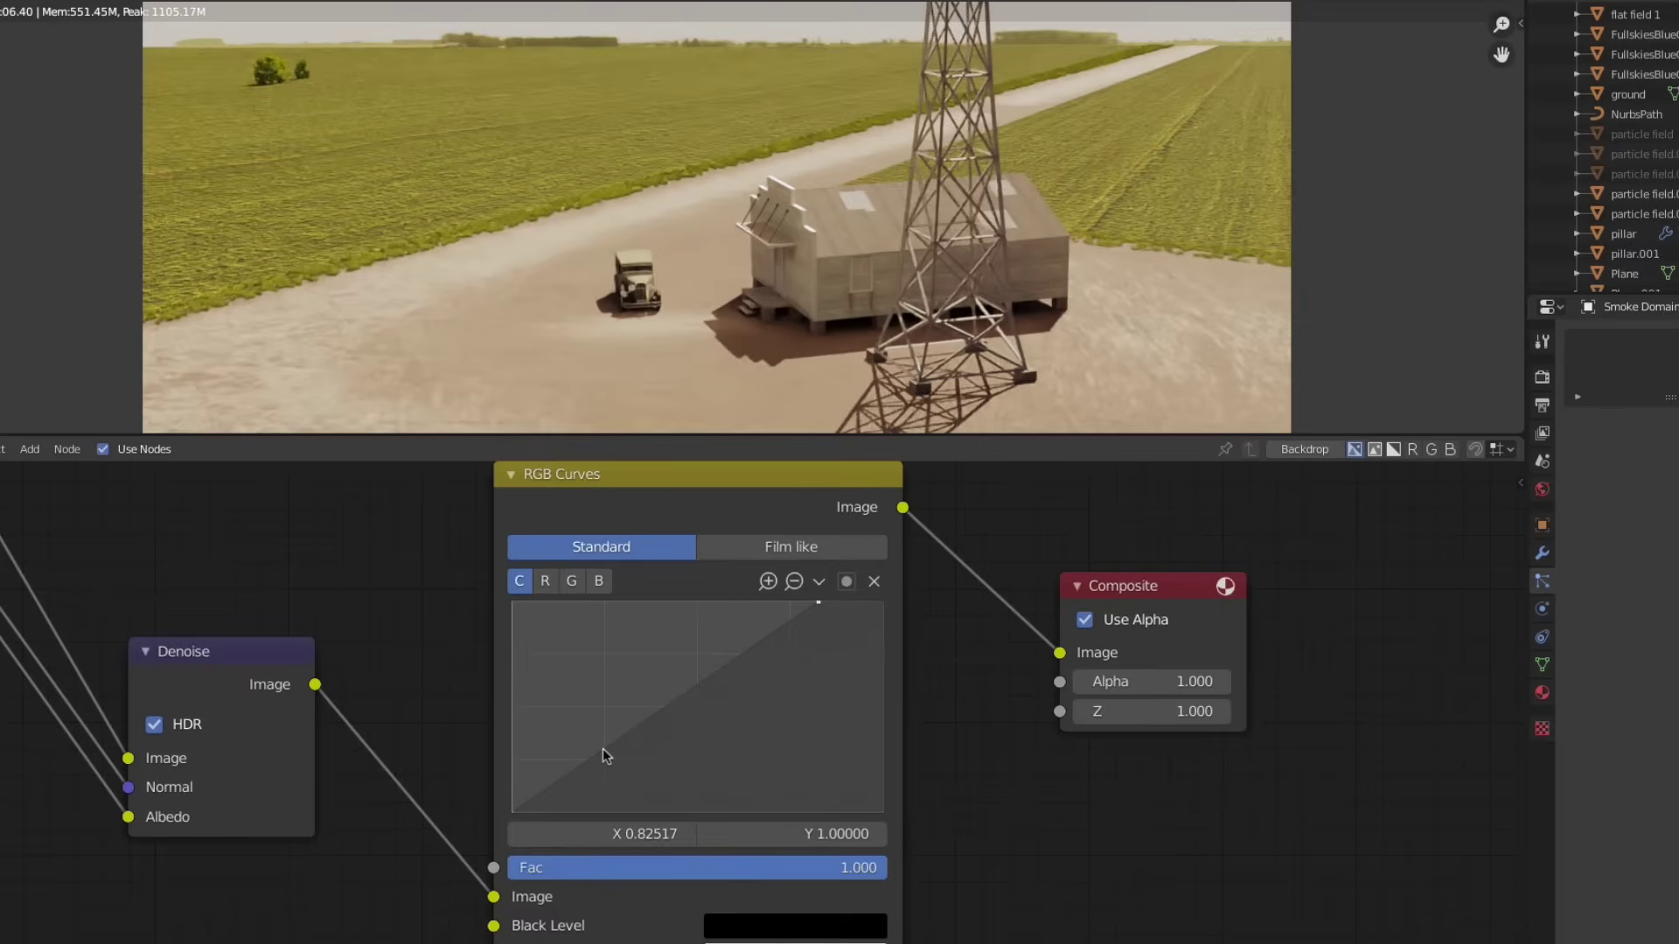
pyautogui.moveTo(606, 746); pyautogui.dragTo(601, 771)
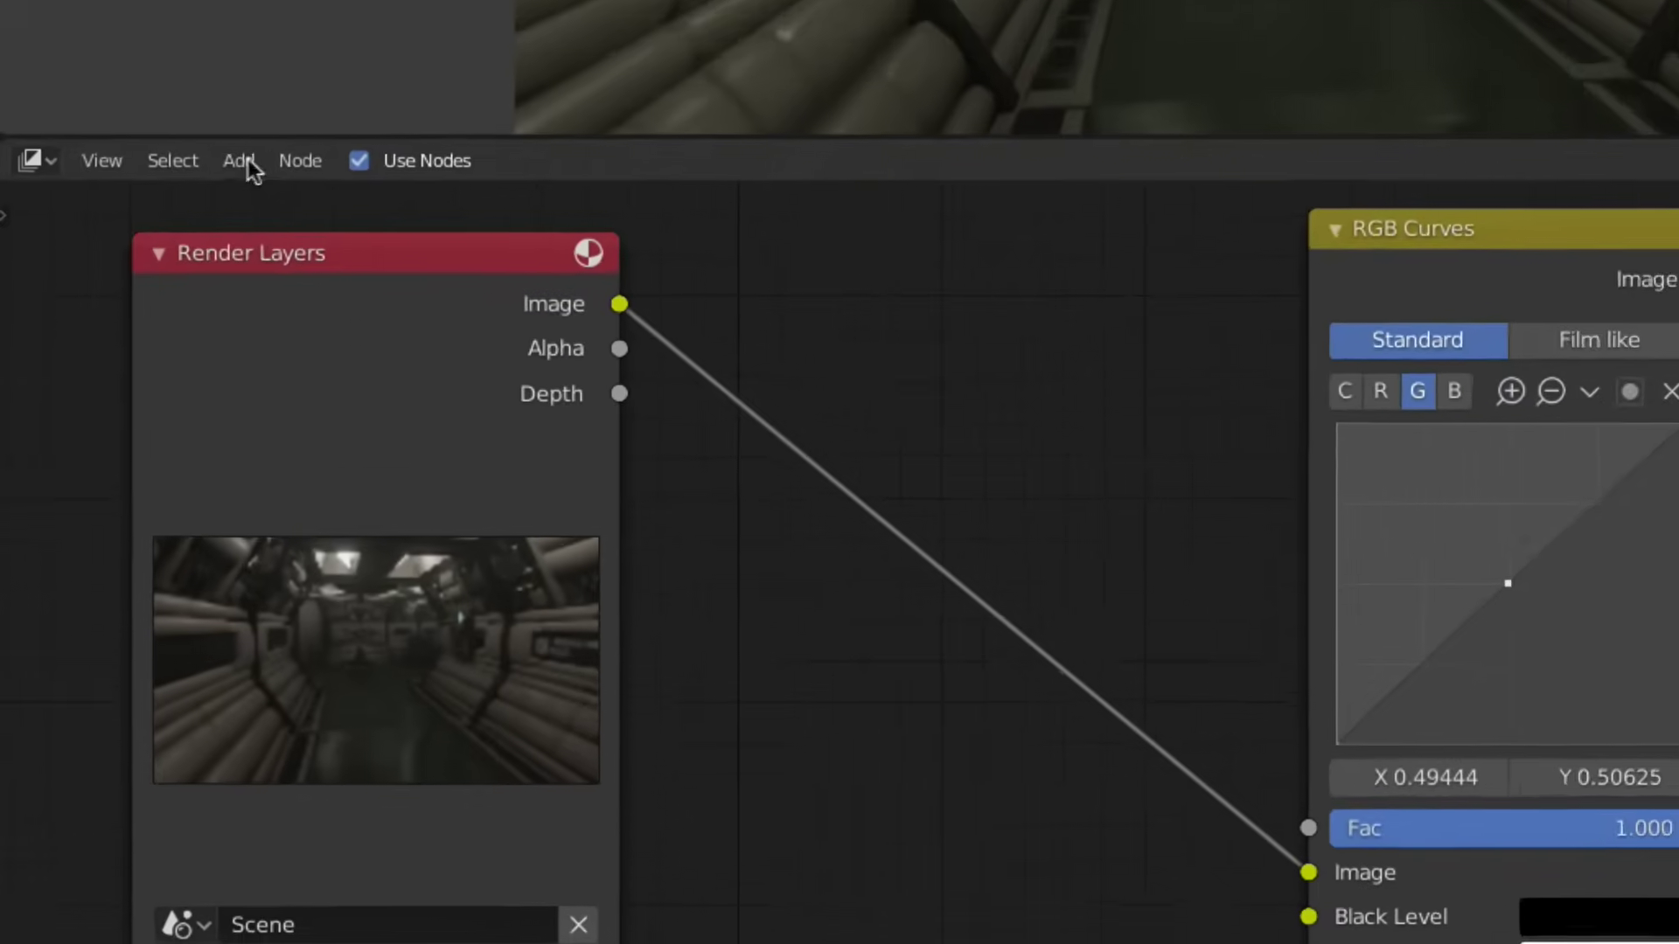
# - Insert a Lens Distortion node between Render Layers and RGB Curves
pyautogui.click(129, 459)
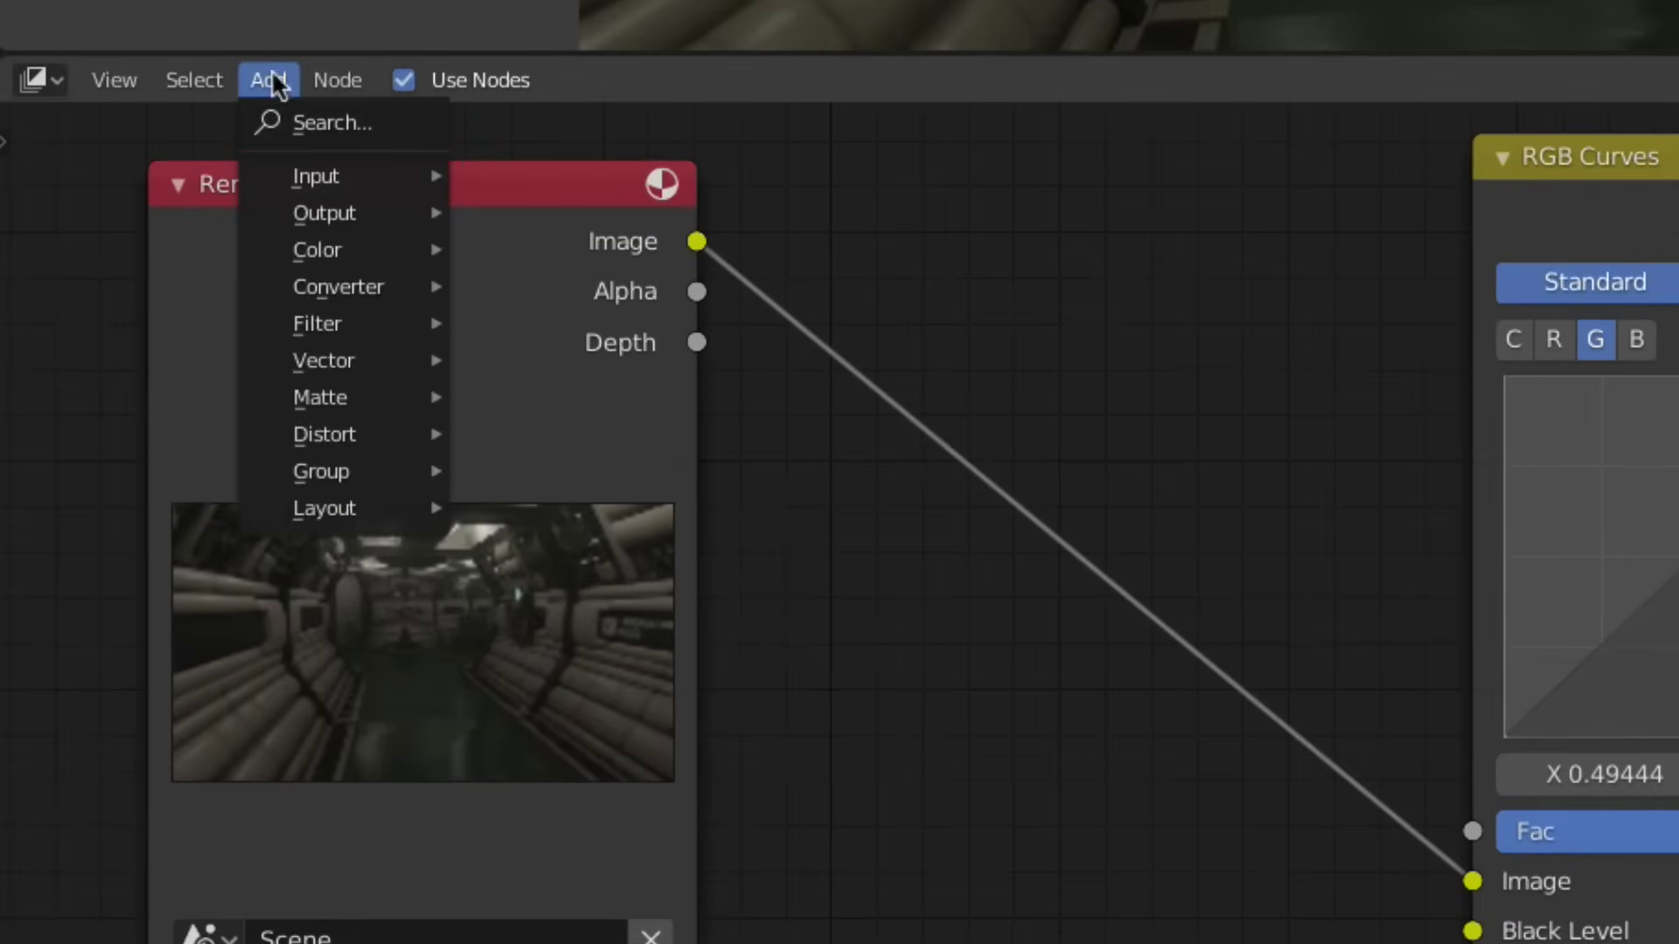
pyautogui.moveTo(312, 435)
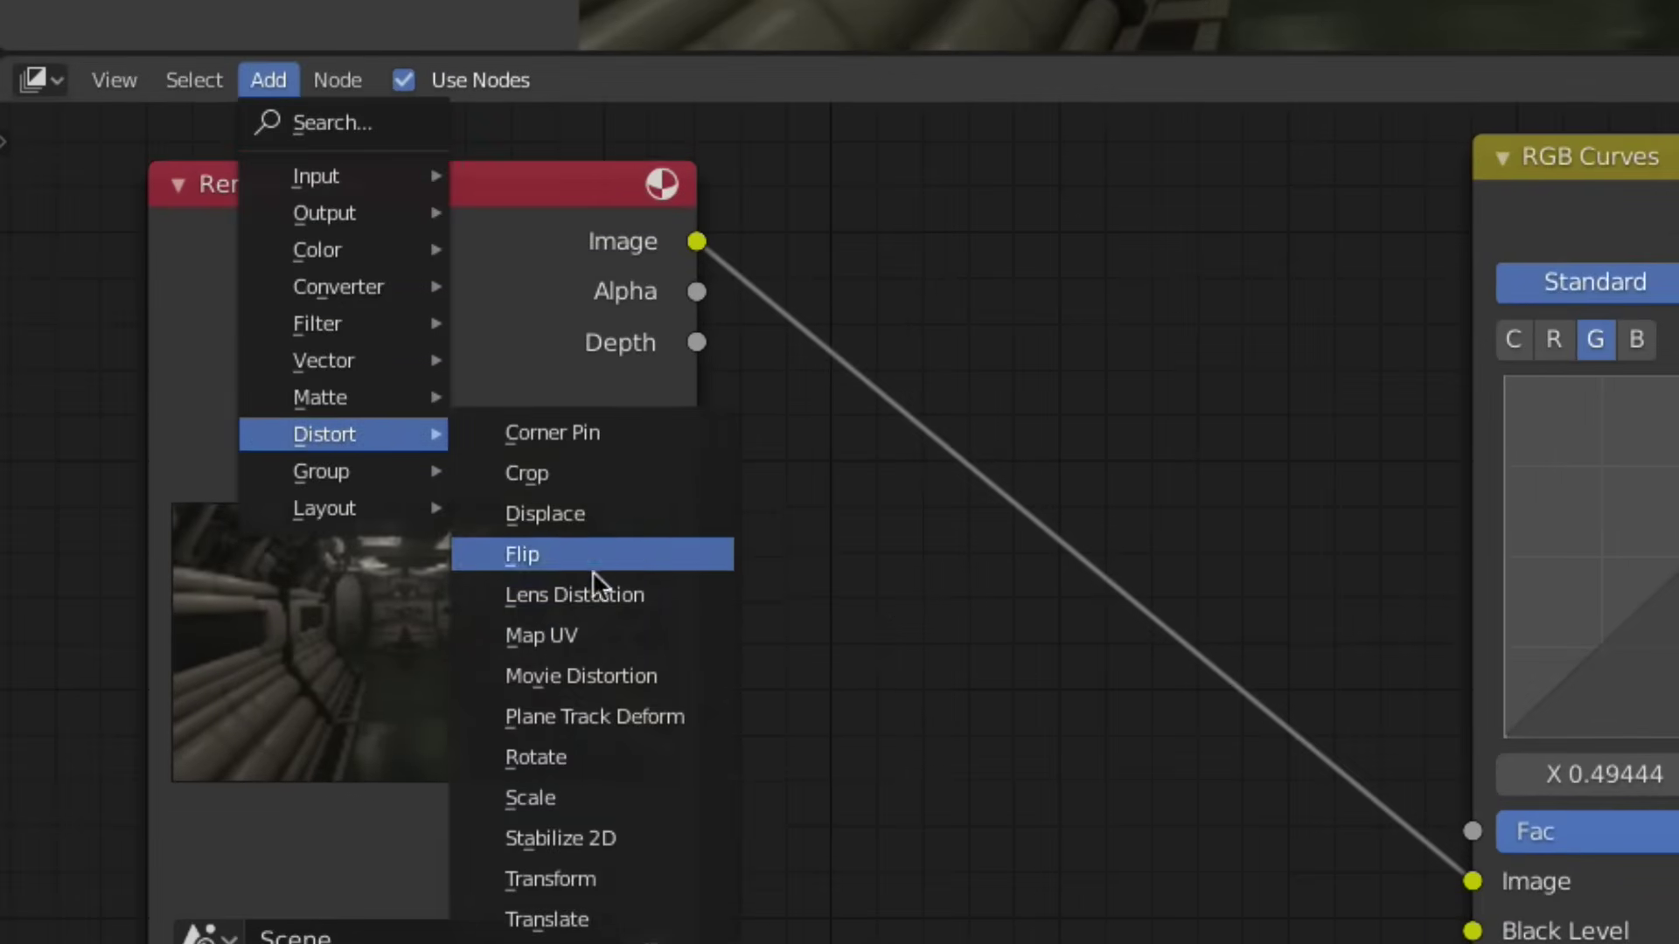
pyautogui.click(586, 595)
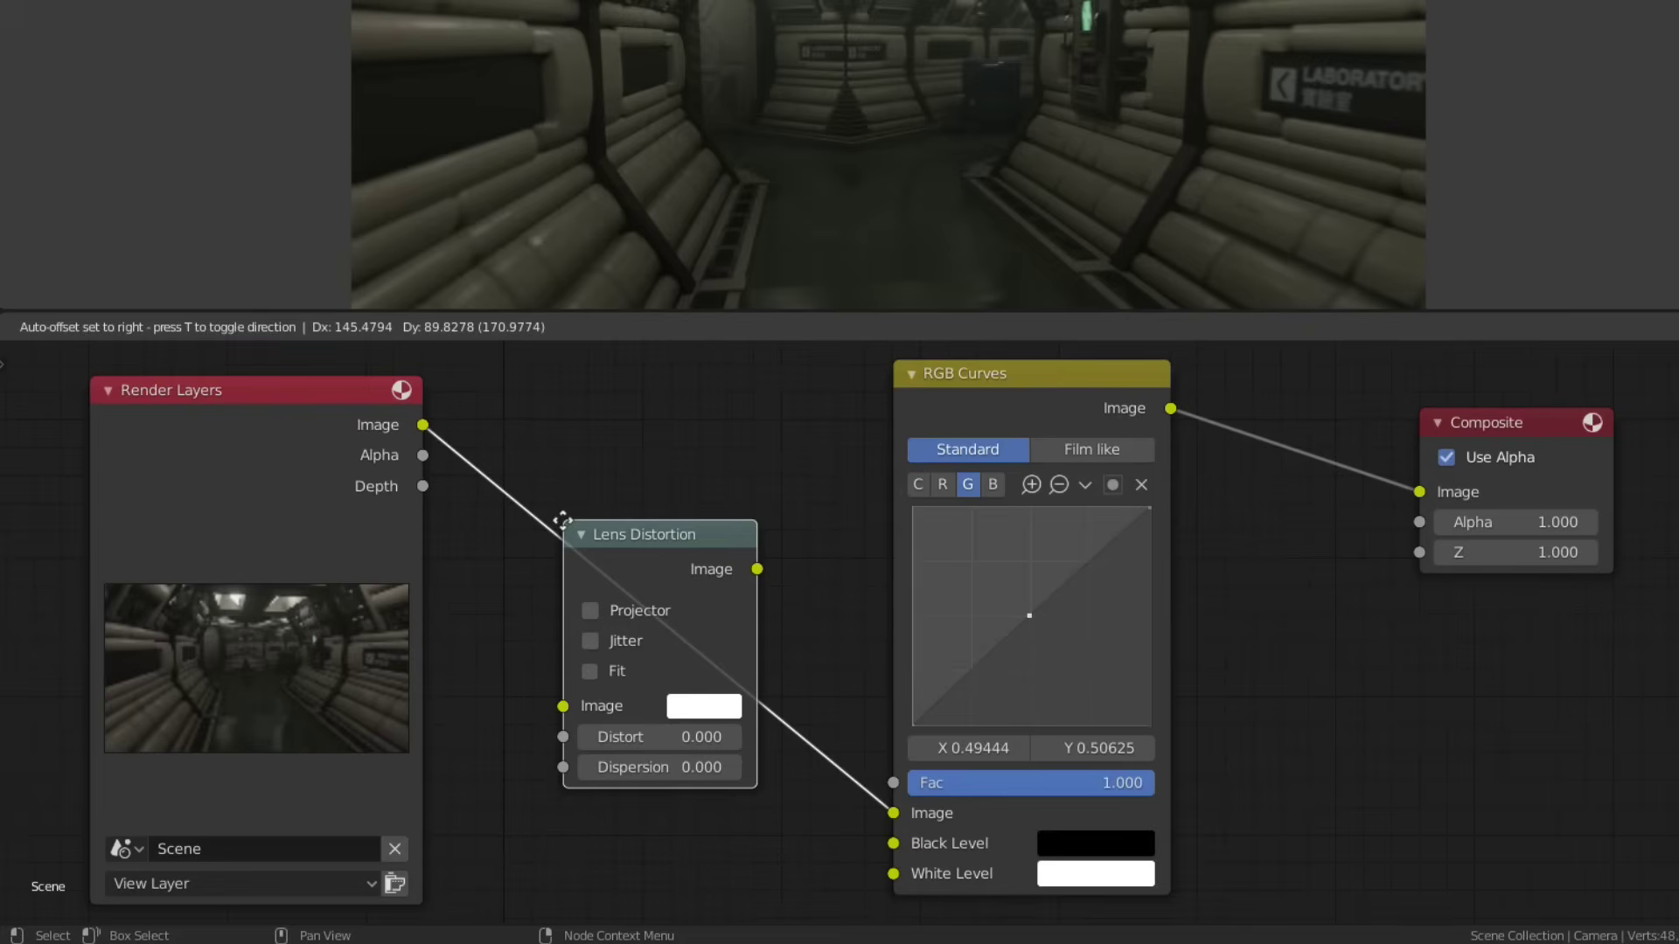
pyautogui.click(562, 520)
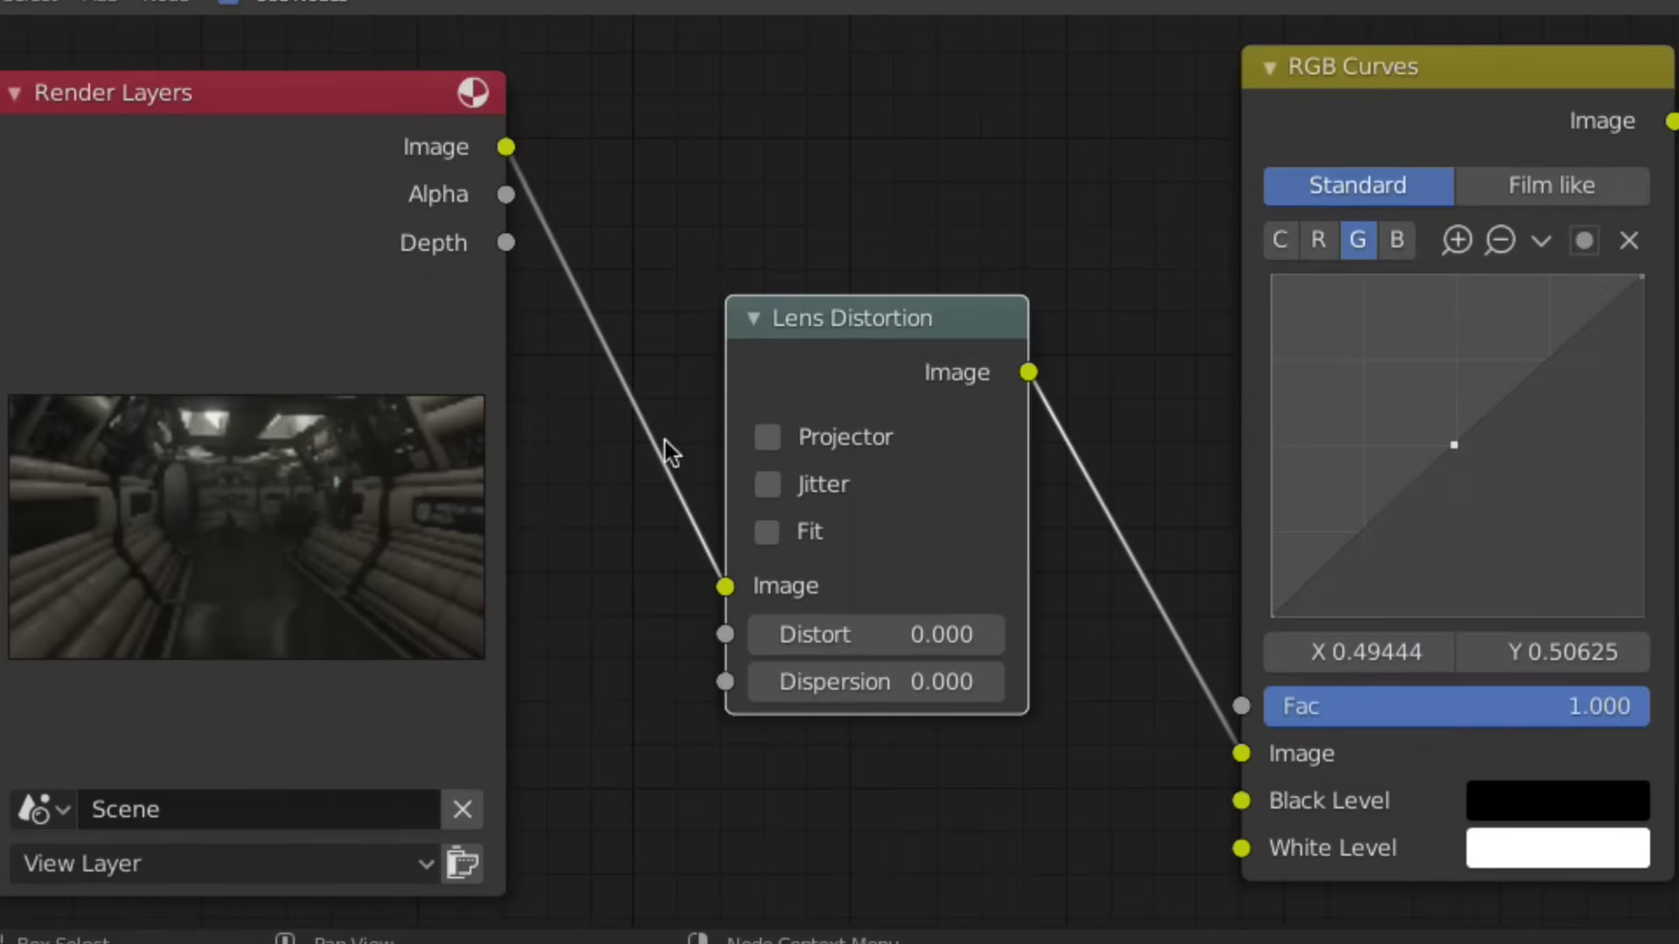
# - Set Lens Distortion Dispersion to 0.310 and Distort to -0.300
pyautogui.click(918, 682)
pyautogui.write('0.0')
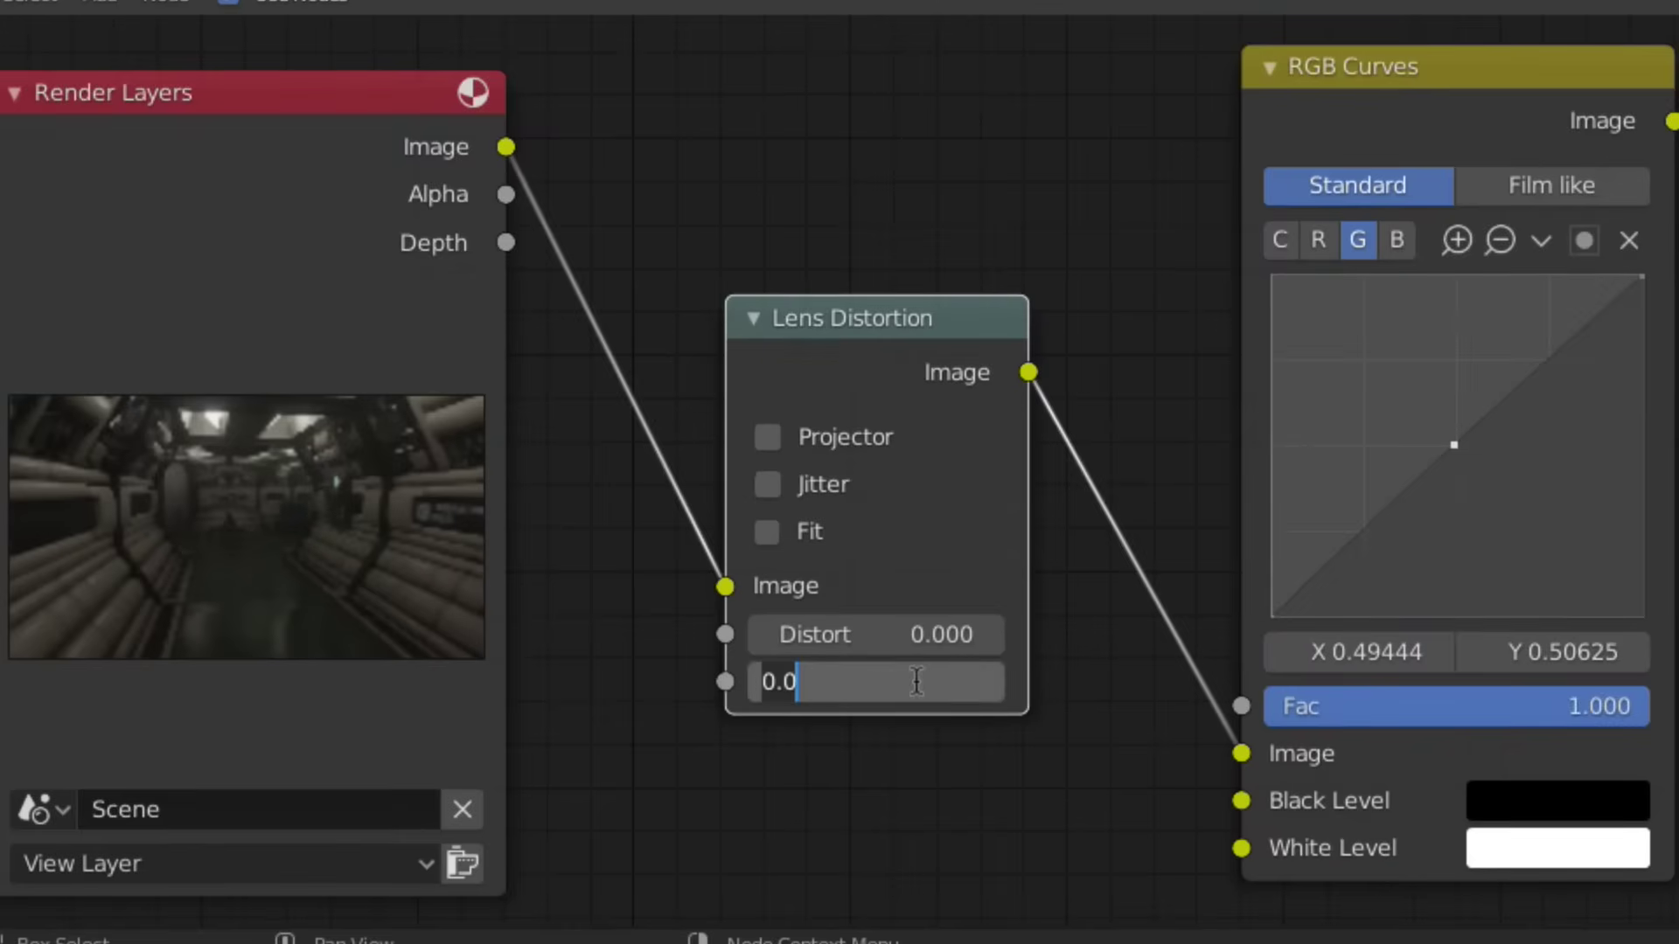
pyautogui.press('BackSpace')
pyautogui.press('BackSpace')
pyautogui.press('BackSpace')
pyautogui.write('.01')
pyautogui.press('Return')
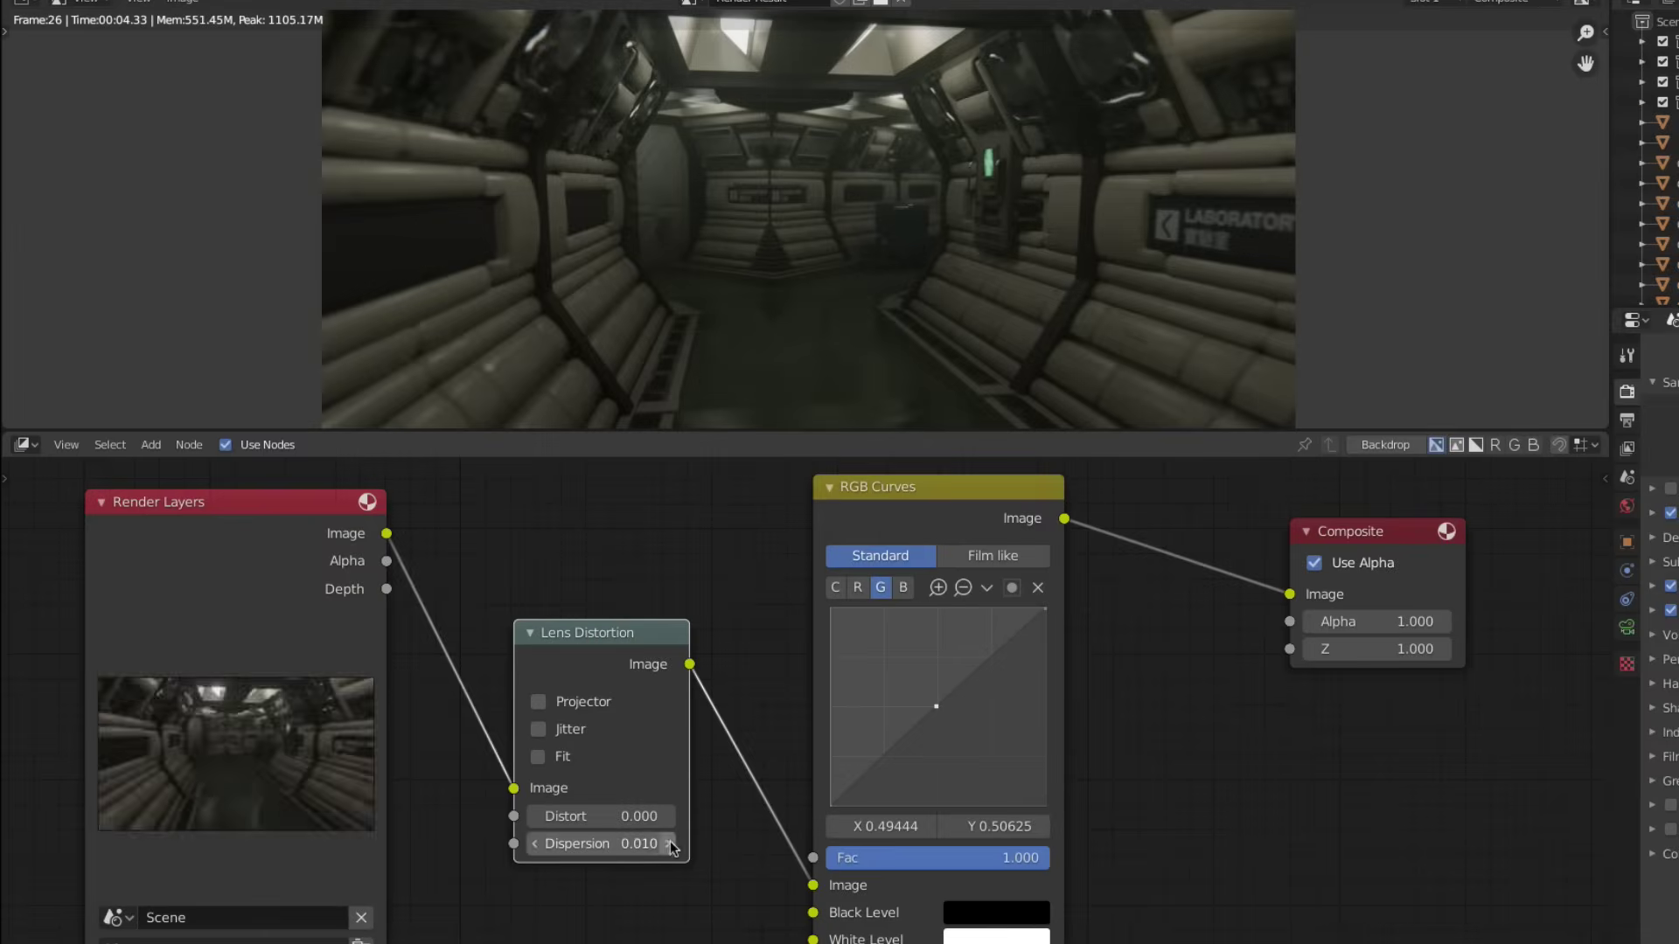
pyautogui.moveTo(995, 679); pyautogui.dragTo(1059, 679)
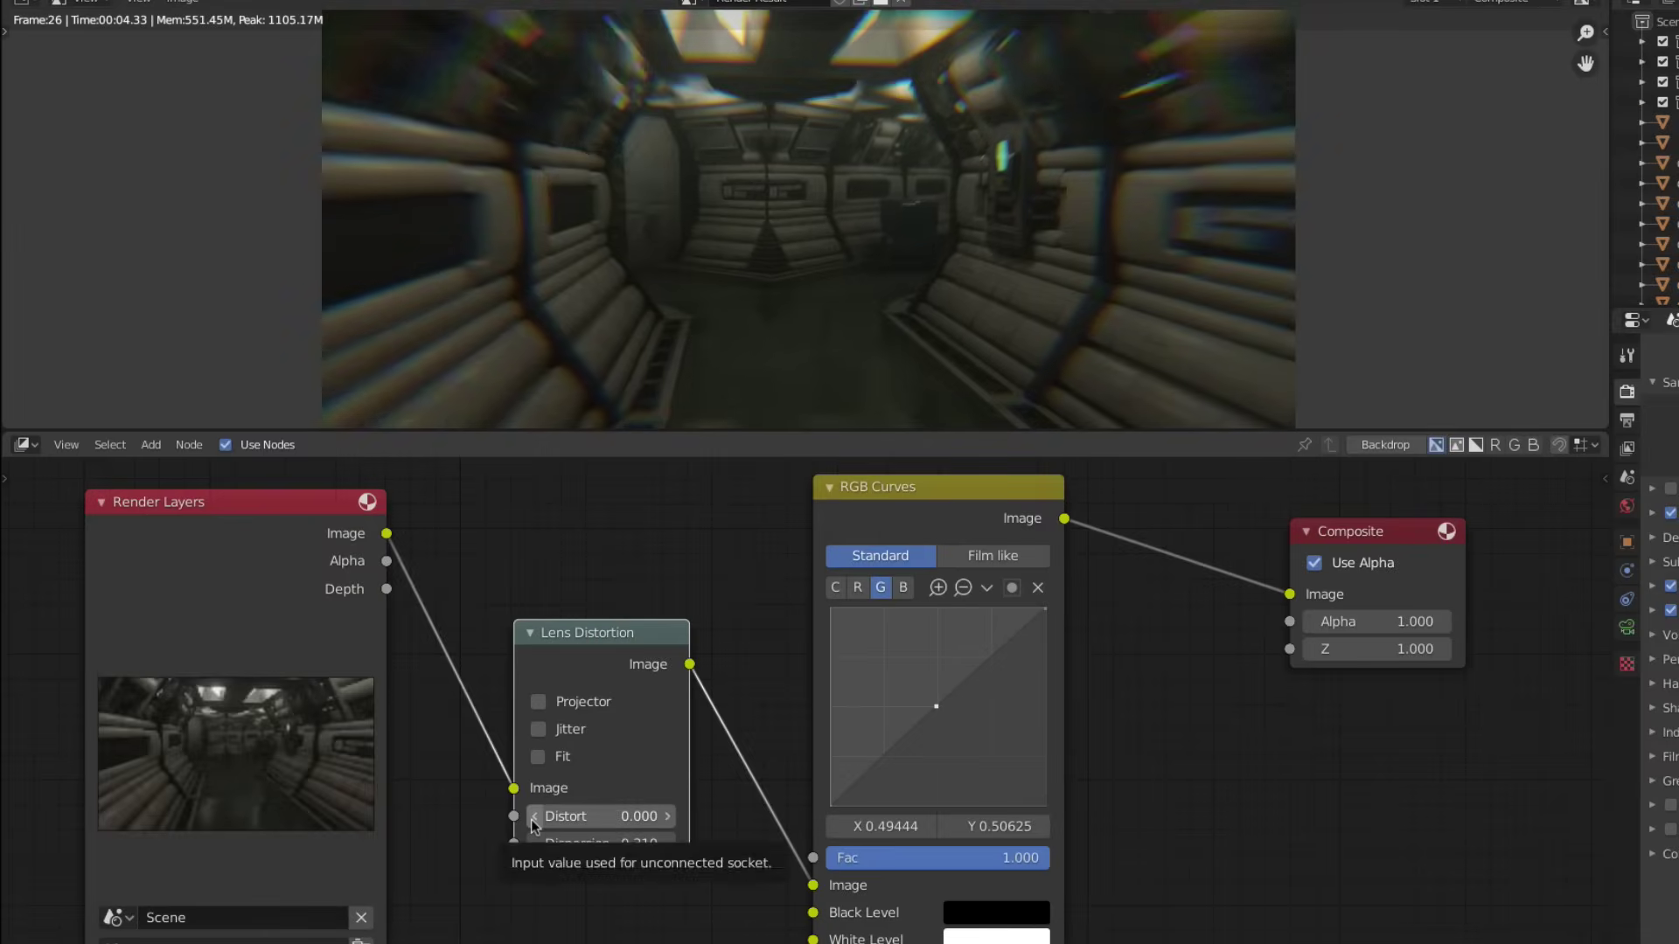
pyautogui.moveTo(603, 816); pyautogui.dragTo(428, 809)
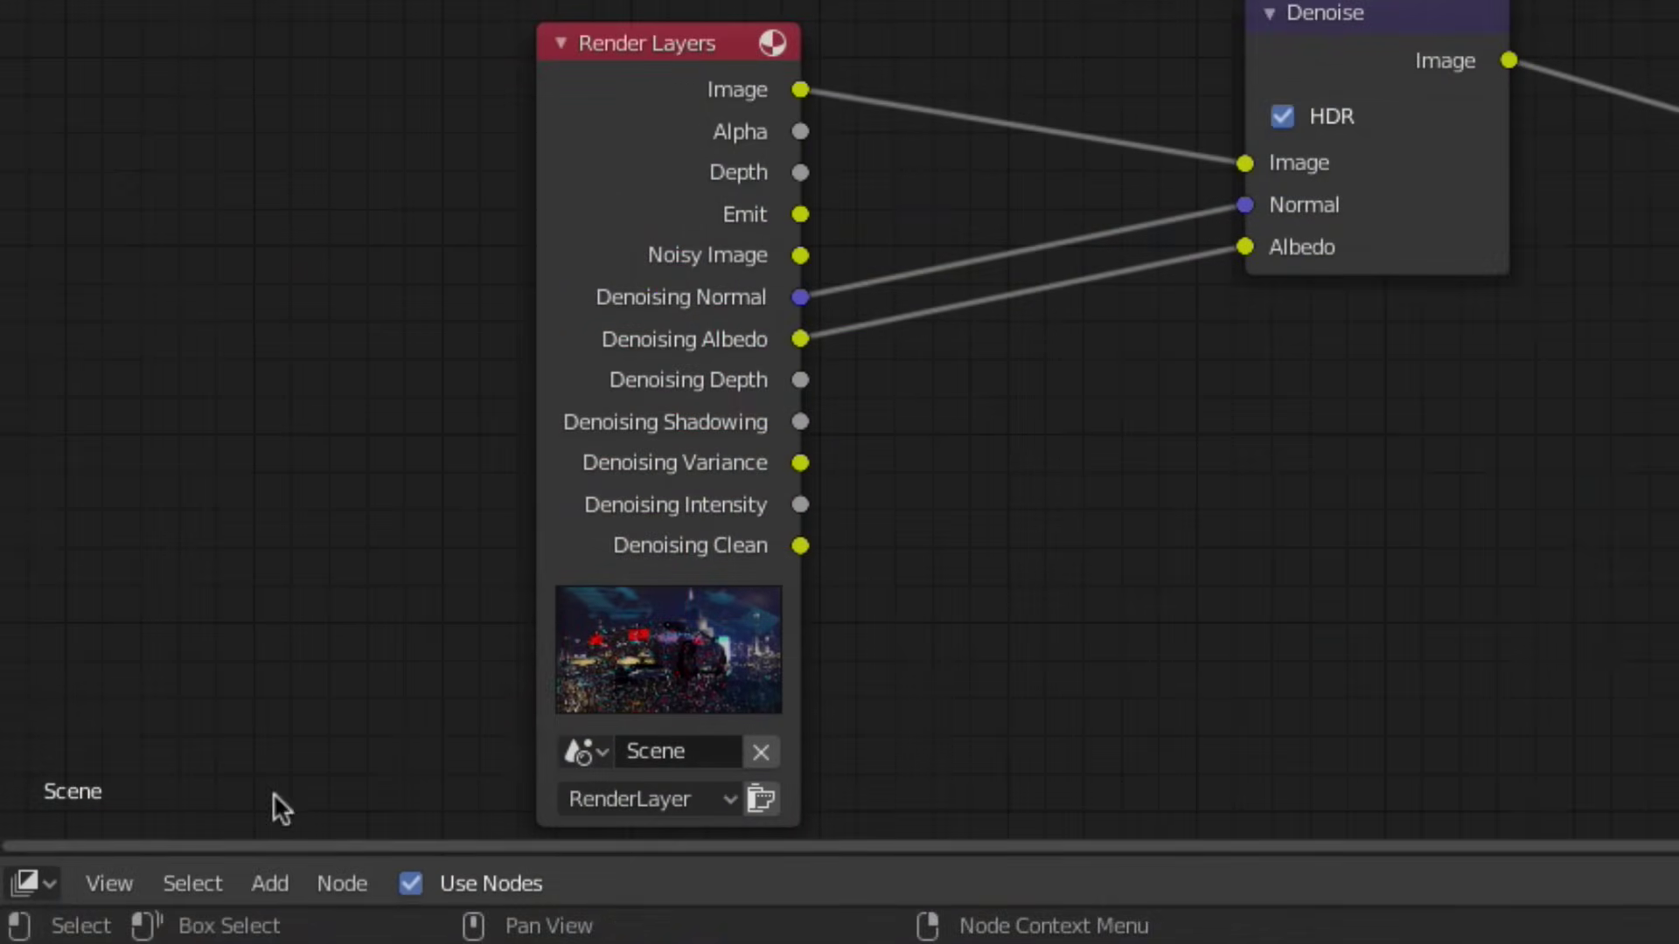
# - Search for and add a Sun Beams node below the Denoise node
pyautogui.click(270, 883)
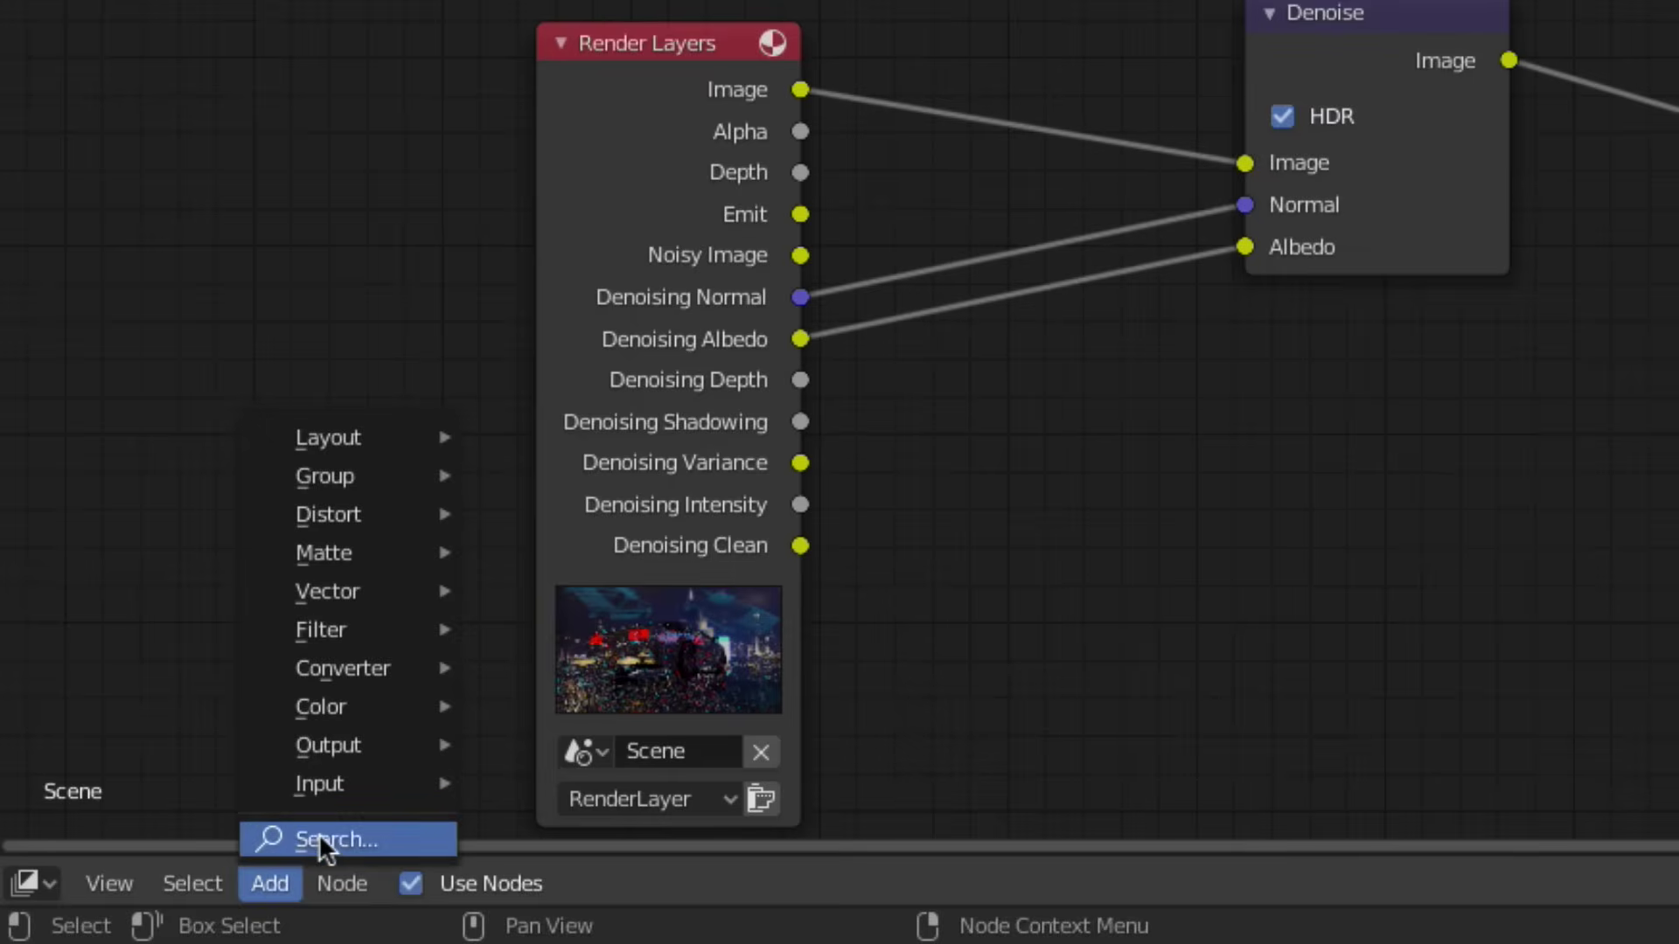
pyautogui.click(319, 833)
pyautogui.write('sun')
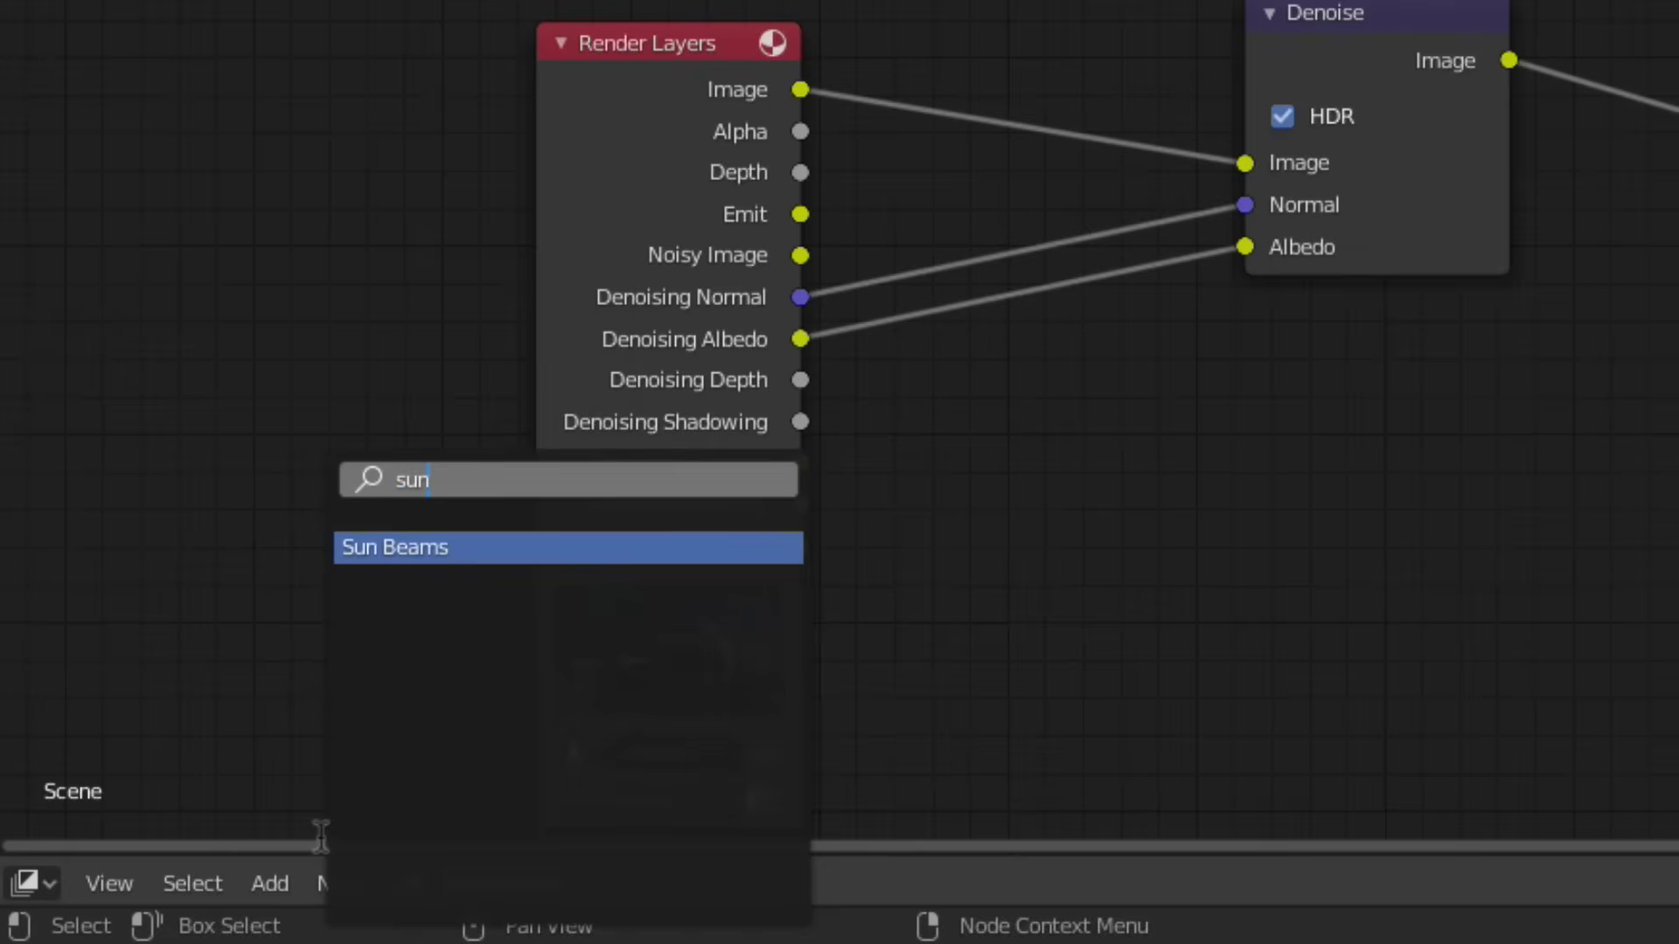
pyautogui.click(428, 548)
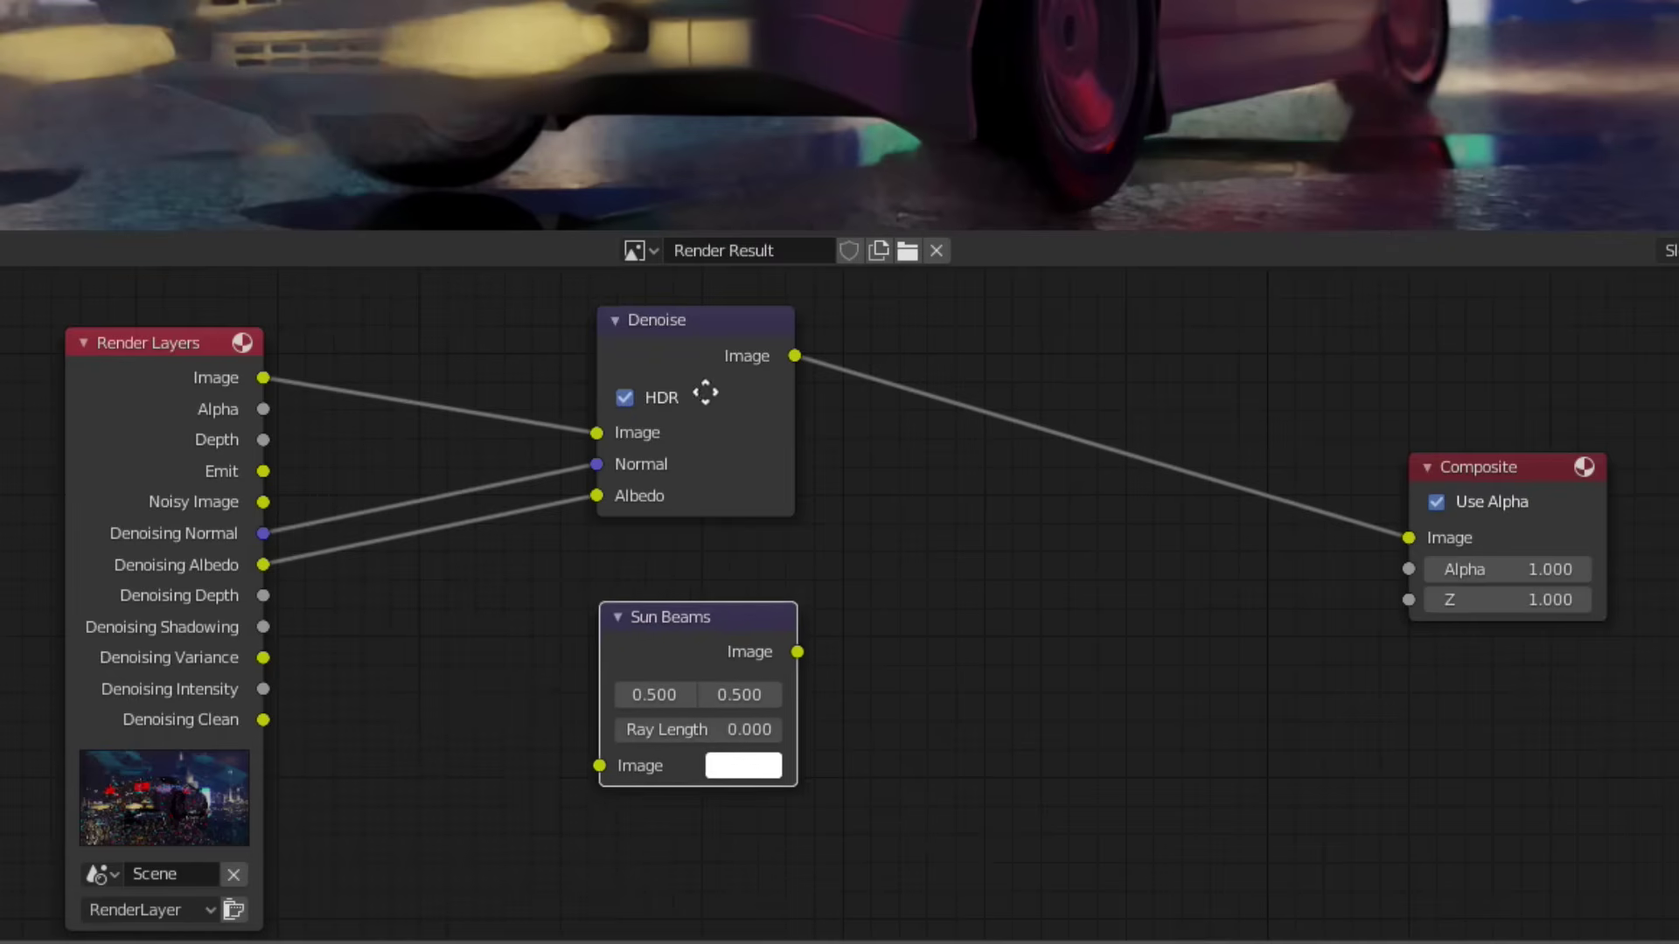
pyautogui.click(1403, 121)
# - Insert an Add-mode Mix node before Composite, feeding Emit through Sun Beams into it
pyautogui.hotkey('shift', 'a')
pyautogui.moveTo(473, 757)
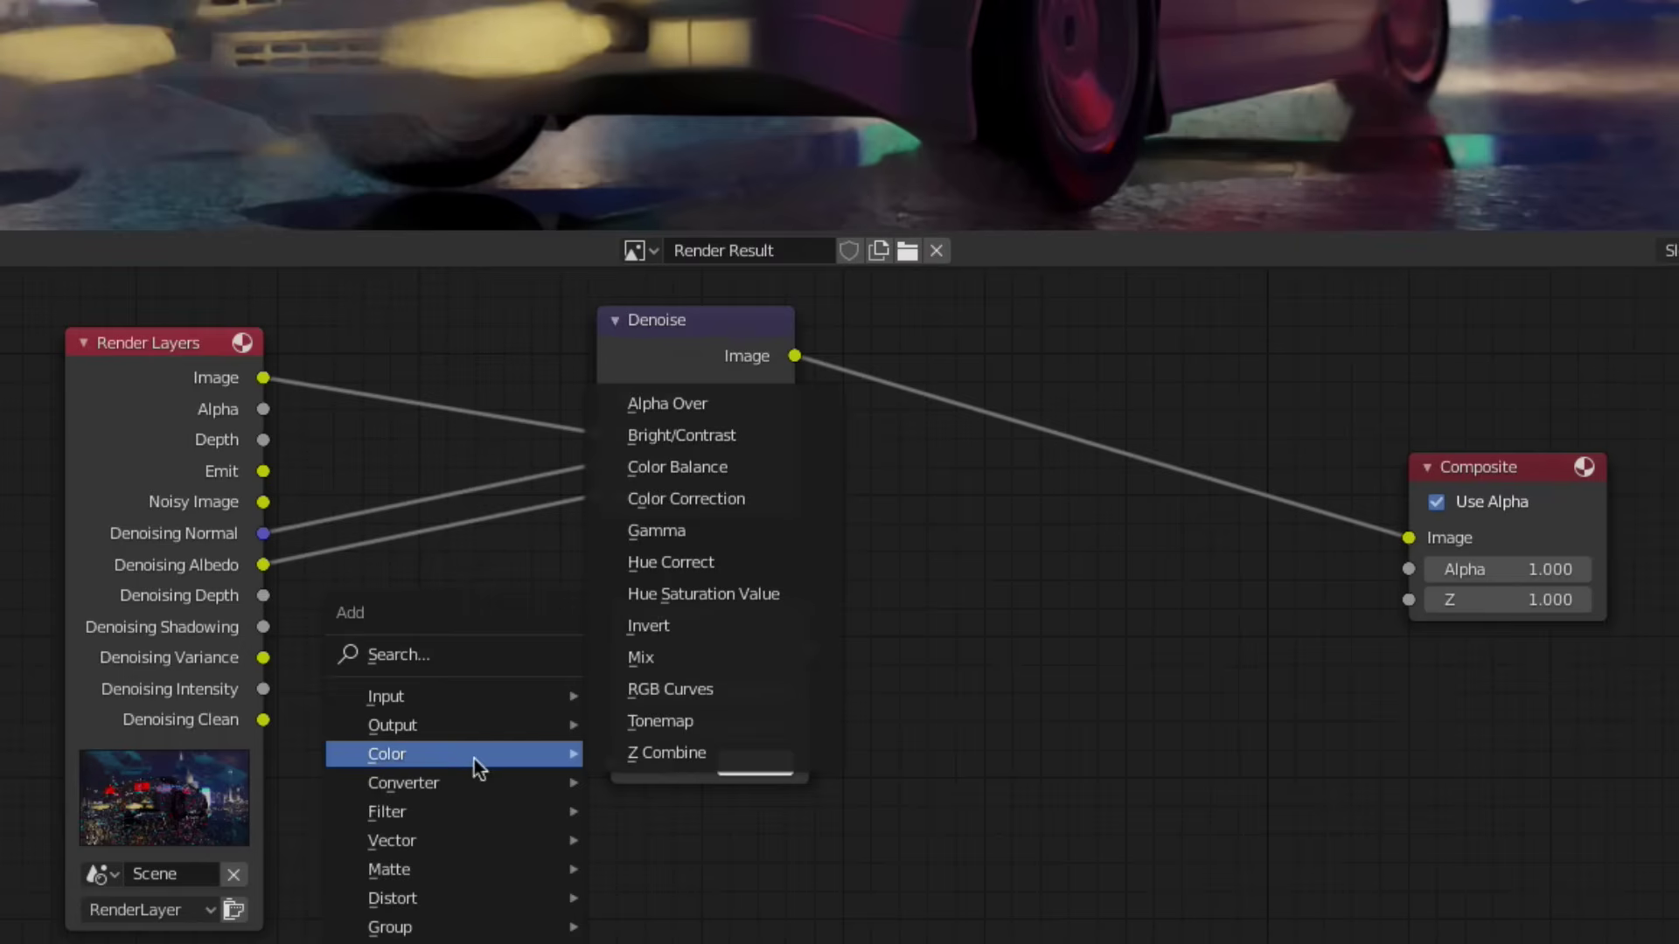
pyautogui.click(652, 659)
pyautogui.click(1028, 403)
pyautogui.moveTo(808, 648); pyautogui.dragTo(1020, 632)
pyautogui.moveTo(262, 471); pyautogui.dragTo(610, 762)
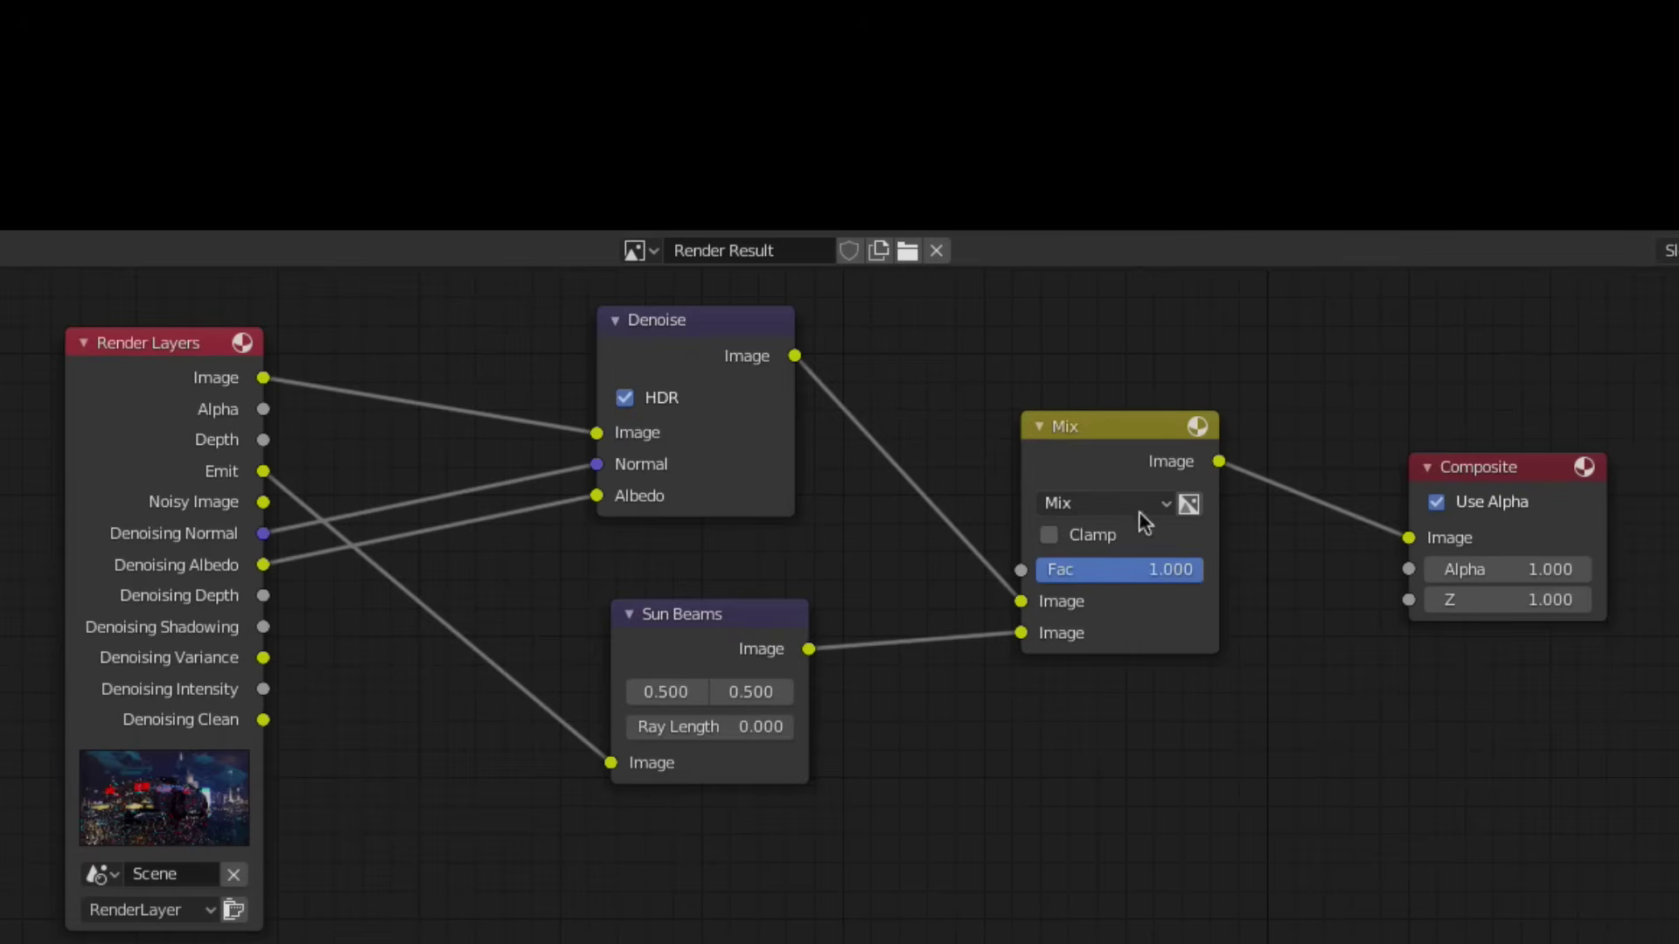
pyautogui.click(1144, 507)
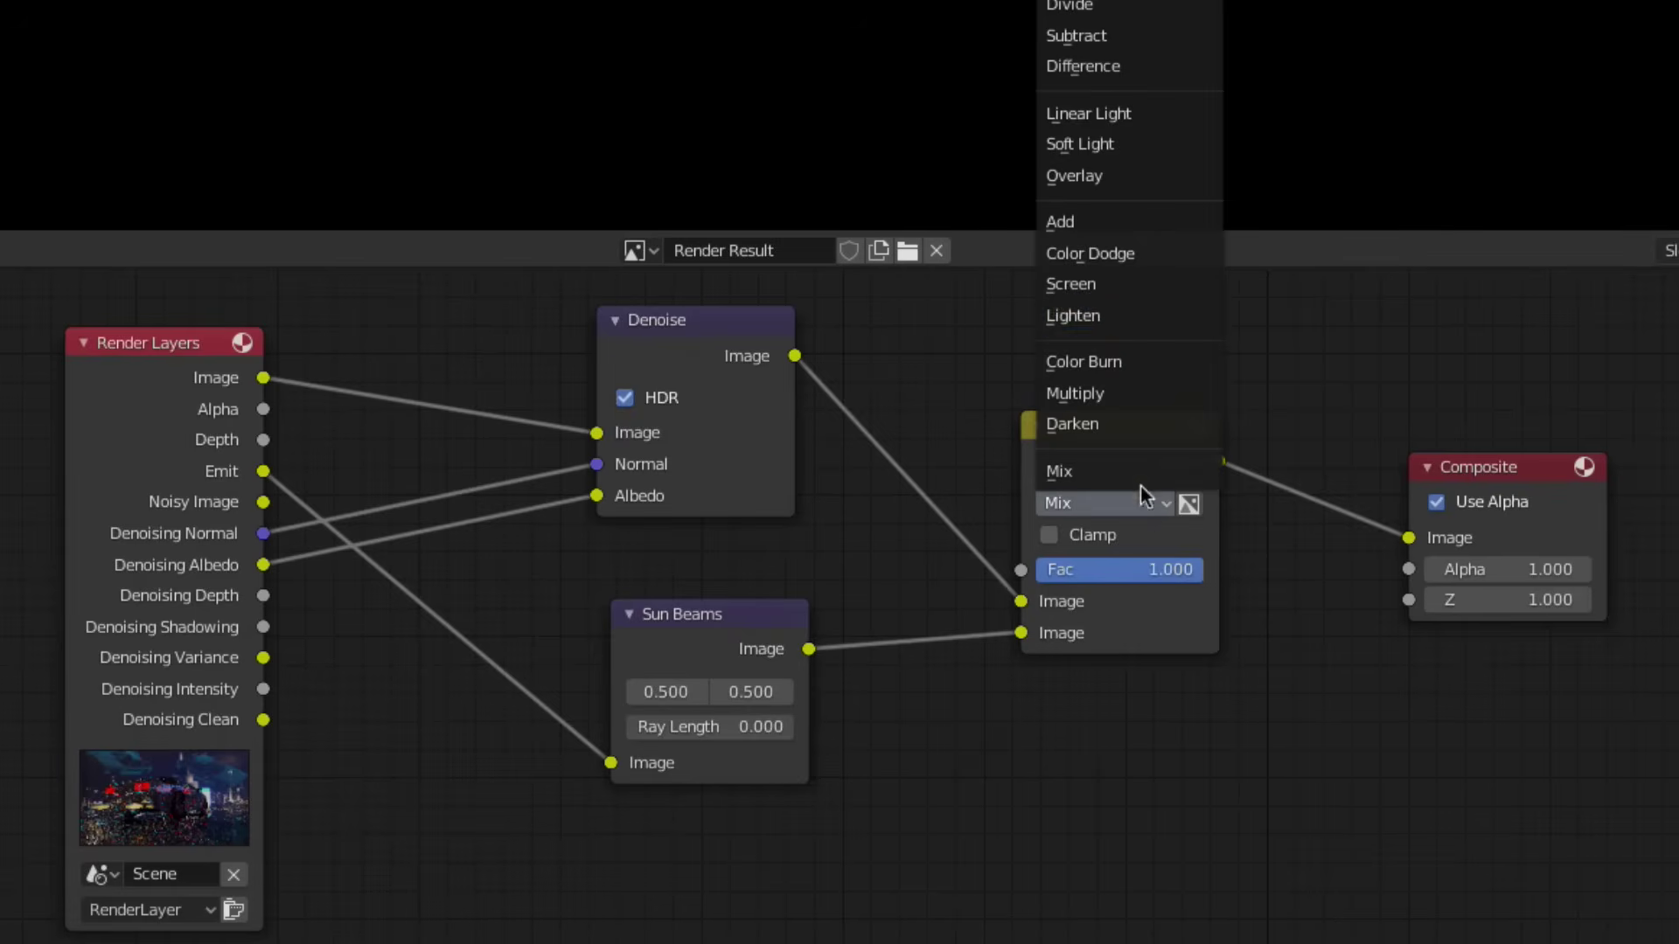
pyautogui.click(1100, 228)
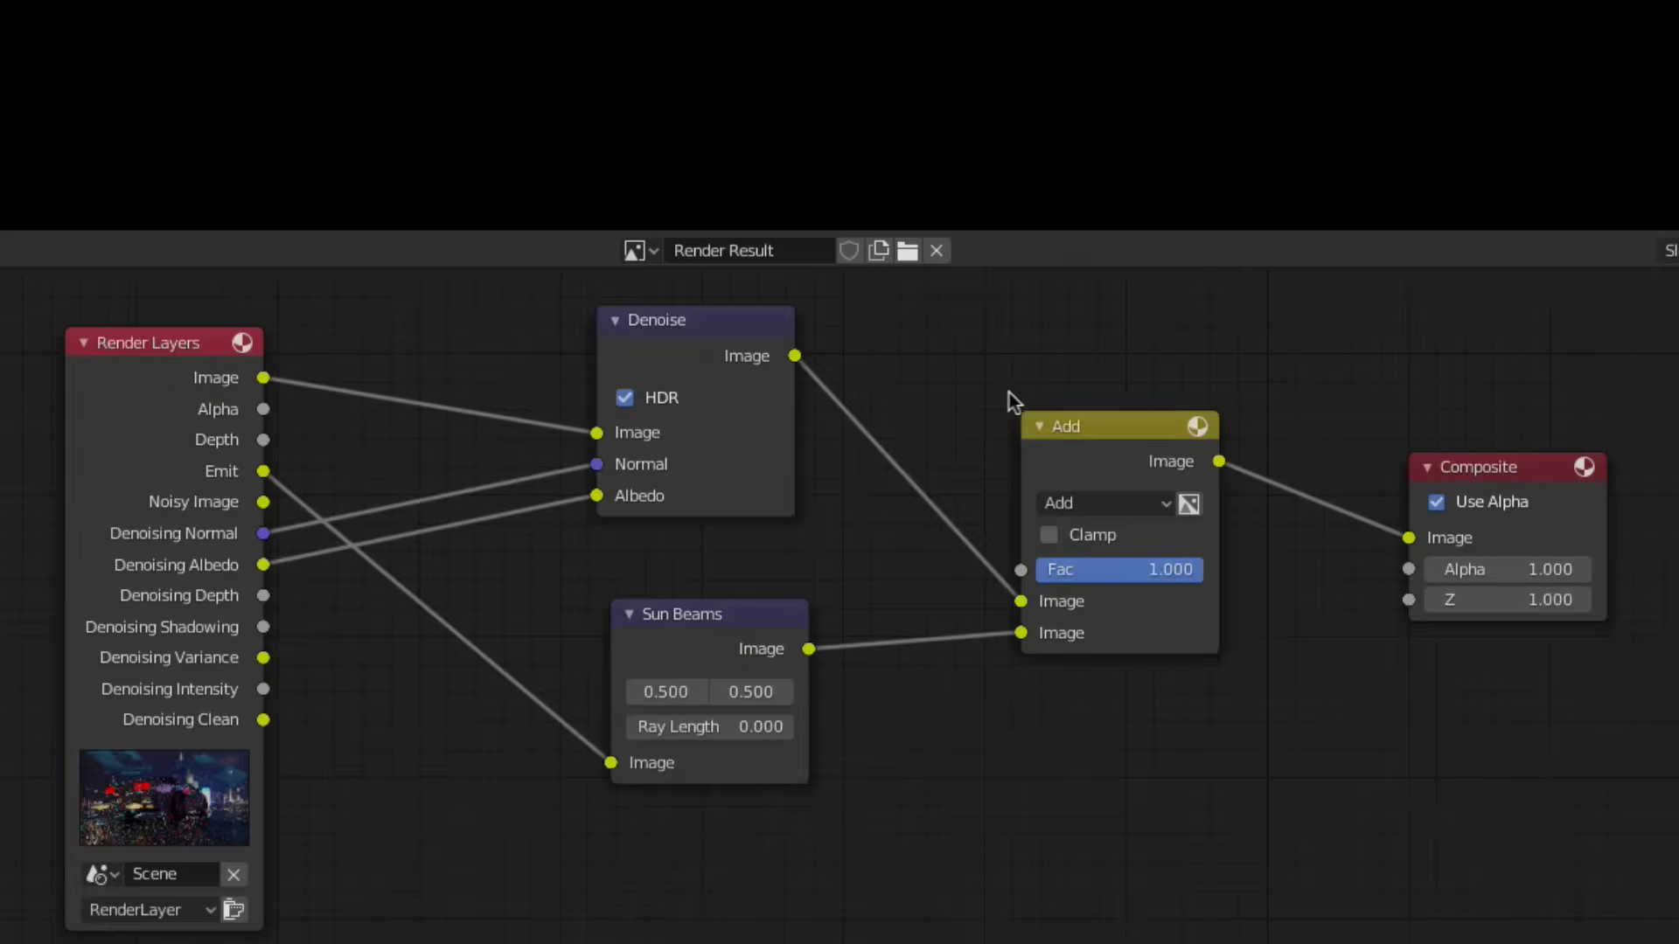
# - Set Sun Beams Ray Length to 0.136 and the source position to 0.800, 0.450
pyautogui.click(715, 726)
pyautogui.write('0.136')
pyautogui.press('Return')
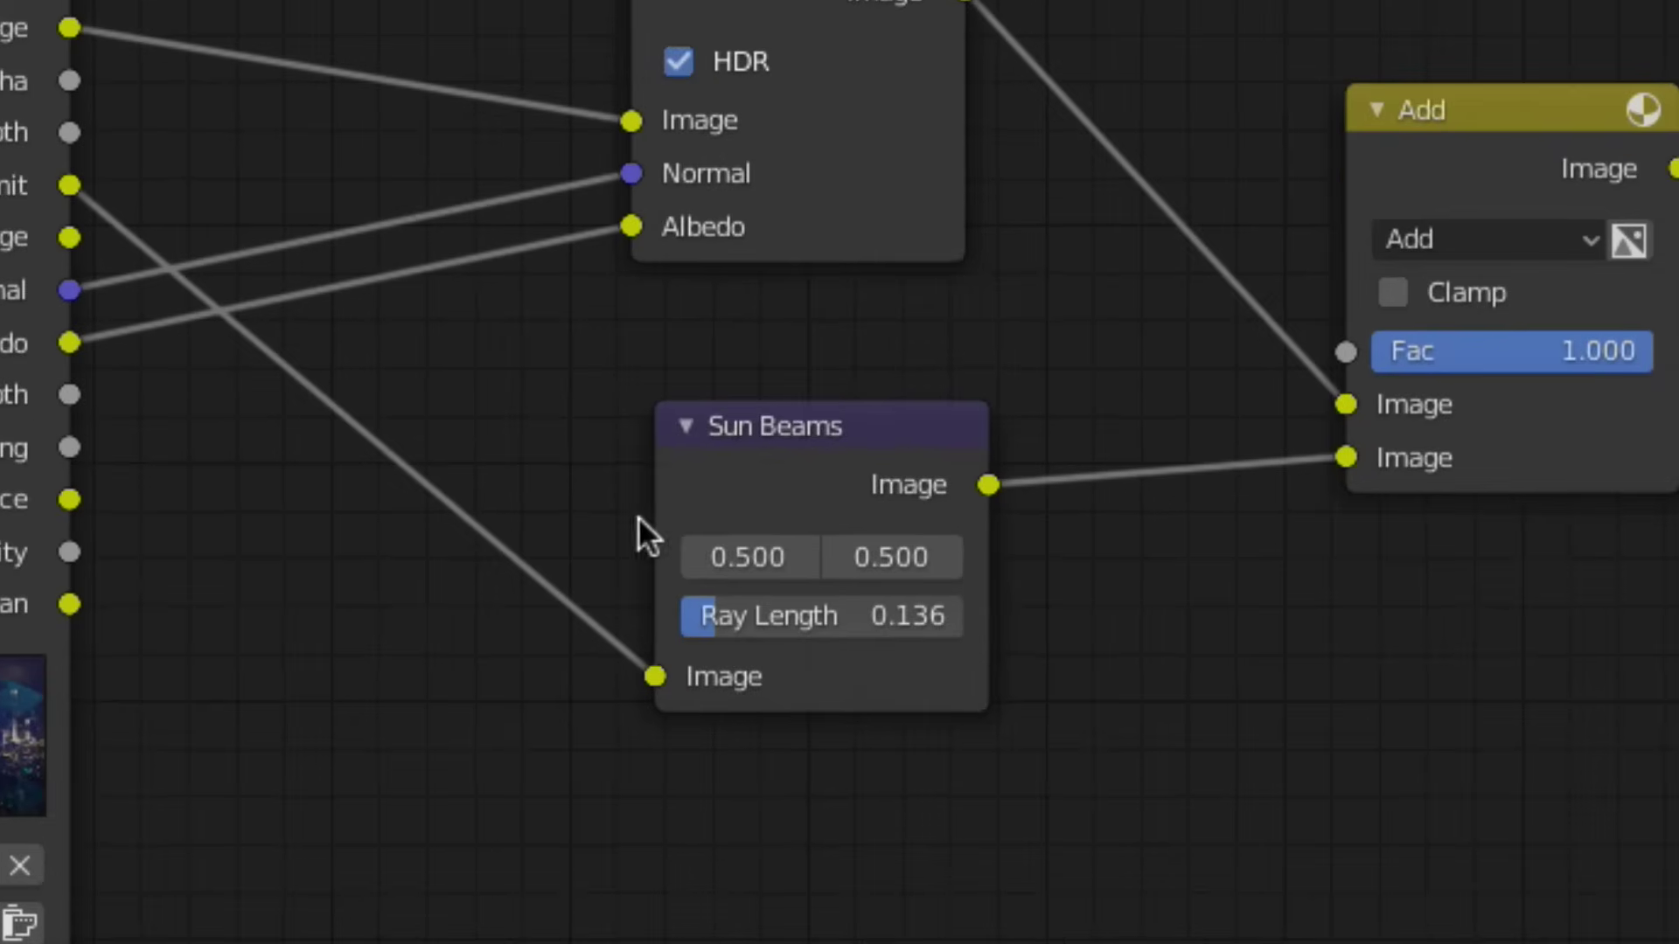
pyautogui.click(612, 746)
pyautogui.press('BackSpace')
pyautogui.write('0.8')
pyautogui.press('Tab')
pyautogui.write('0.45')
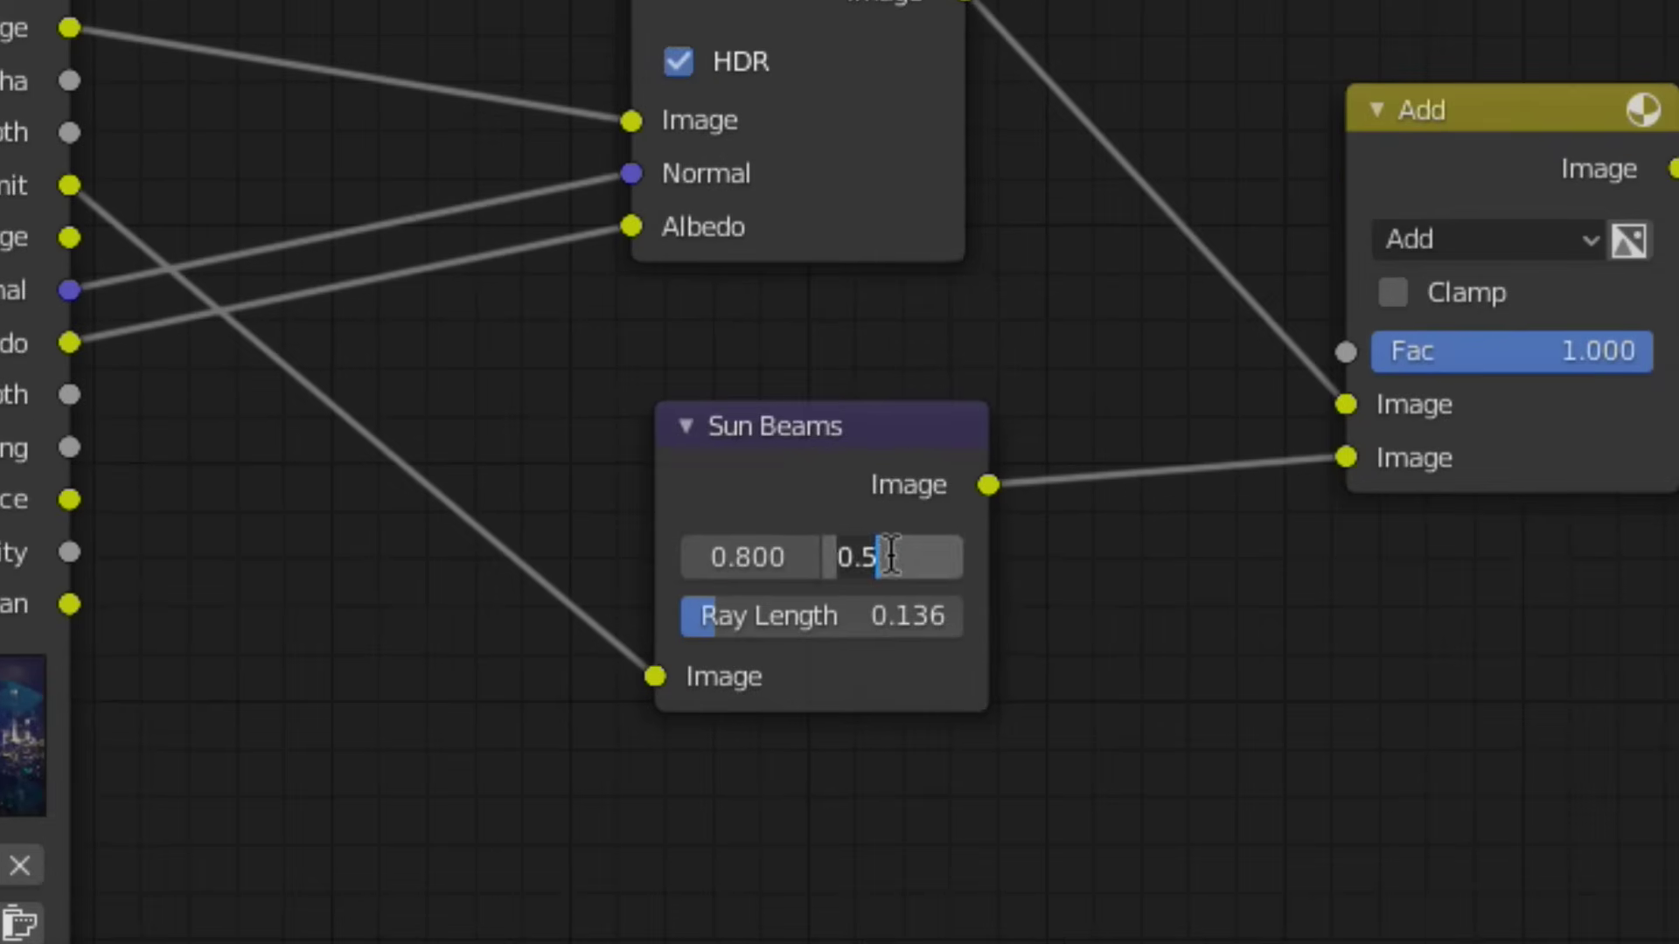
pyautogui.press('Return')
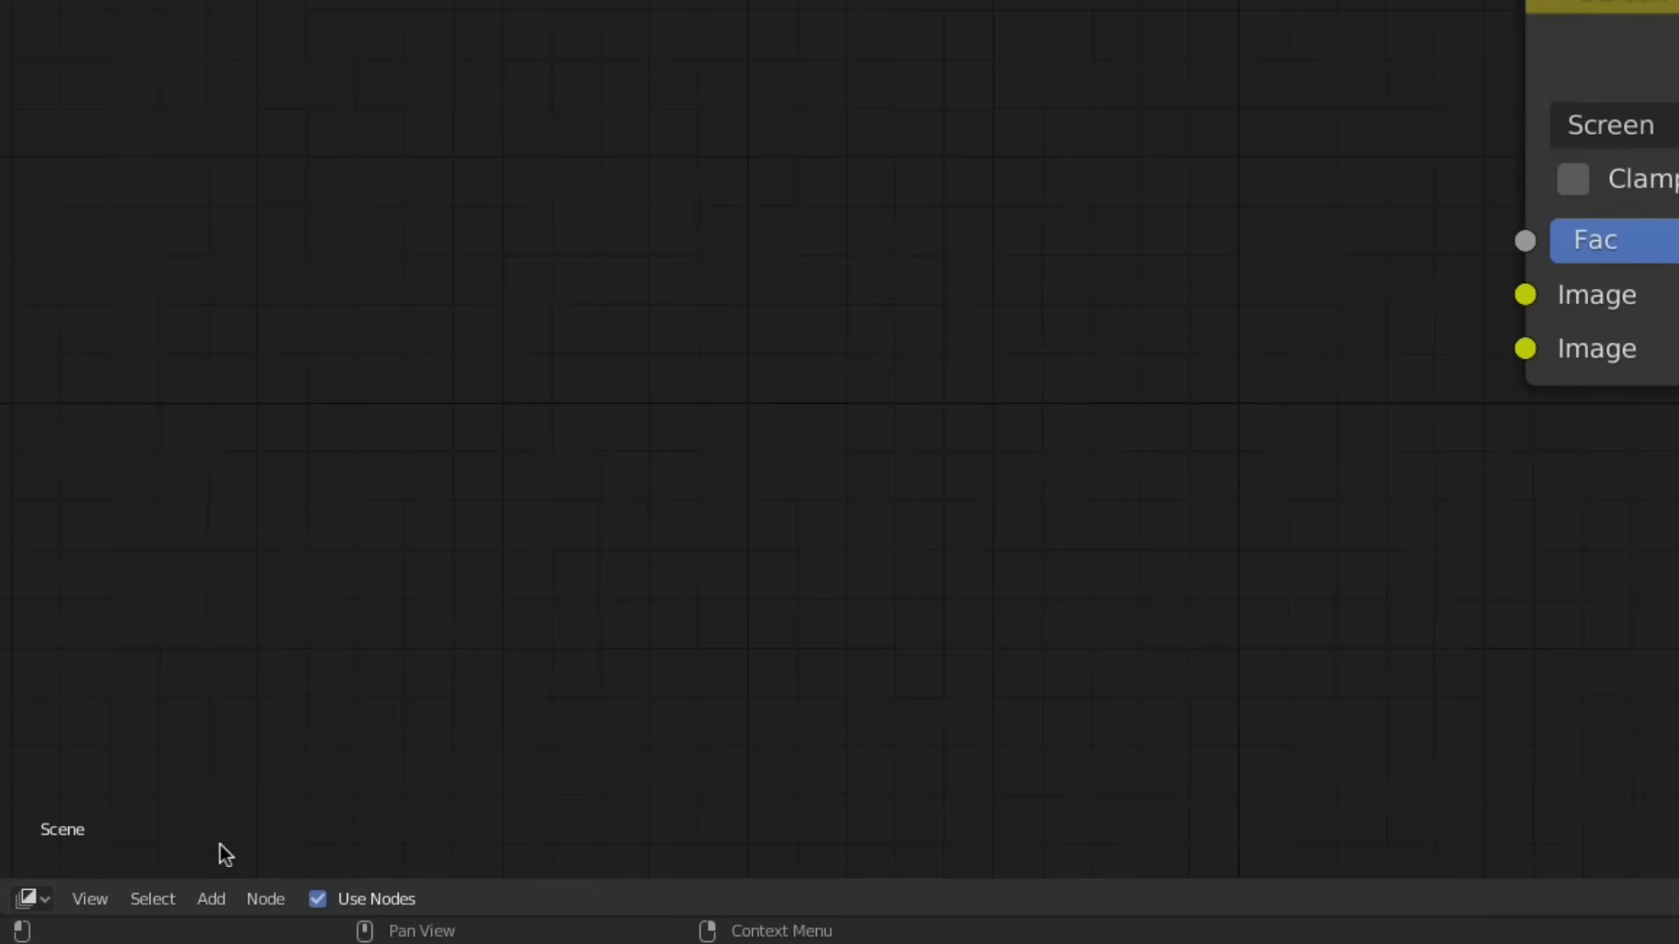
# - Add an Image input node left of the Screen mix and browse for LensDirt-13.png
pyautogui.click(220, 907)
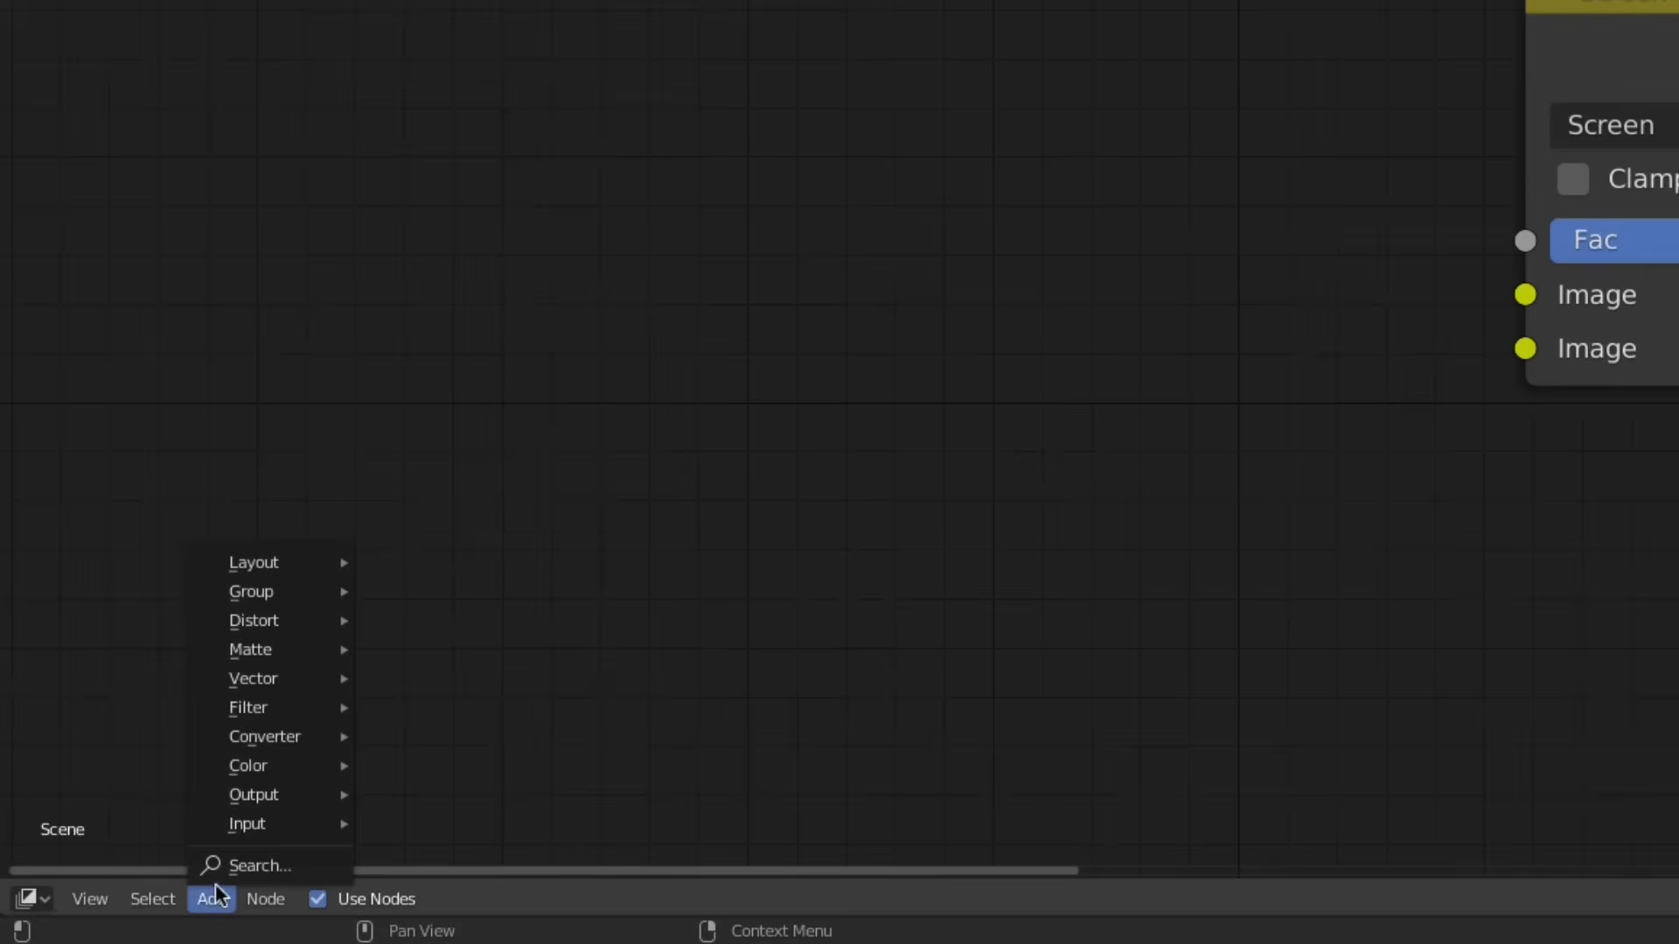
pyautogui.moveTo(242, 835)
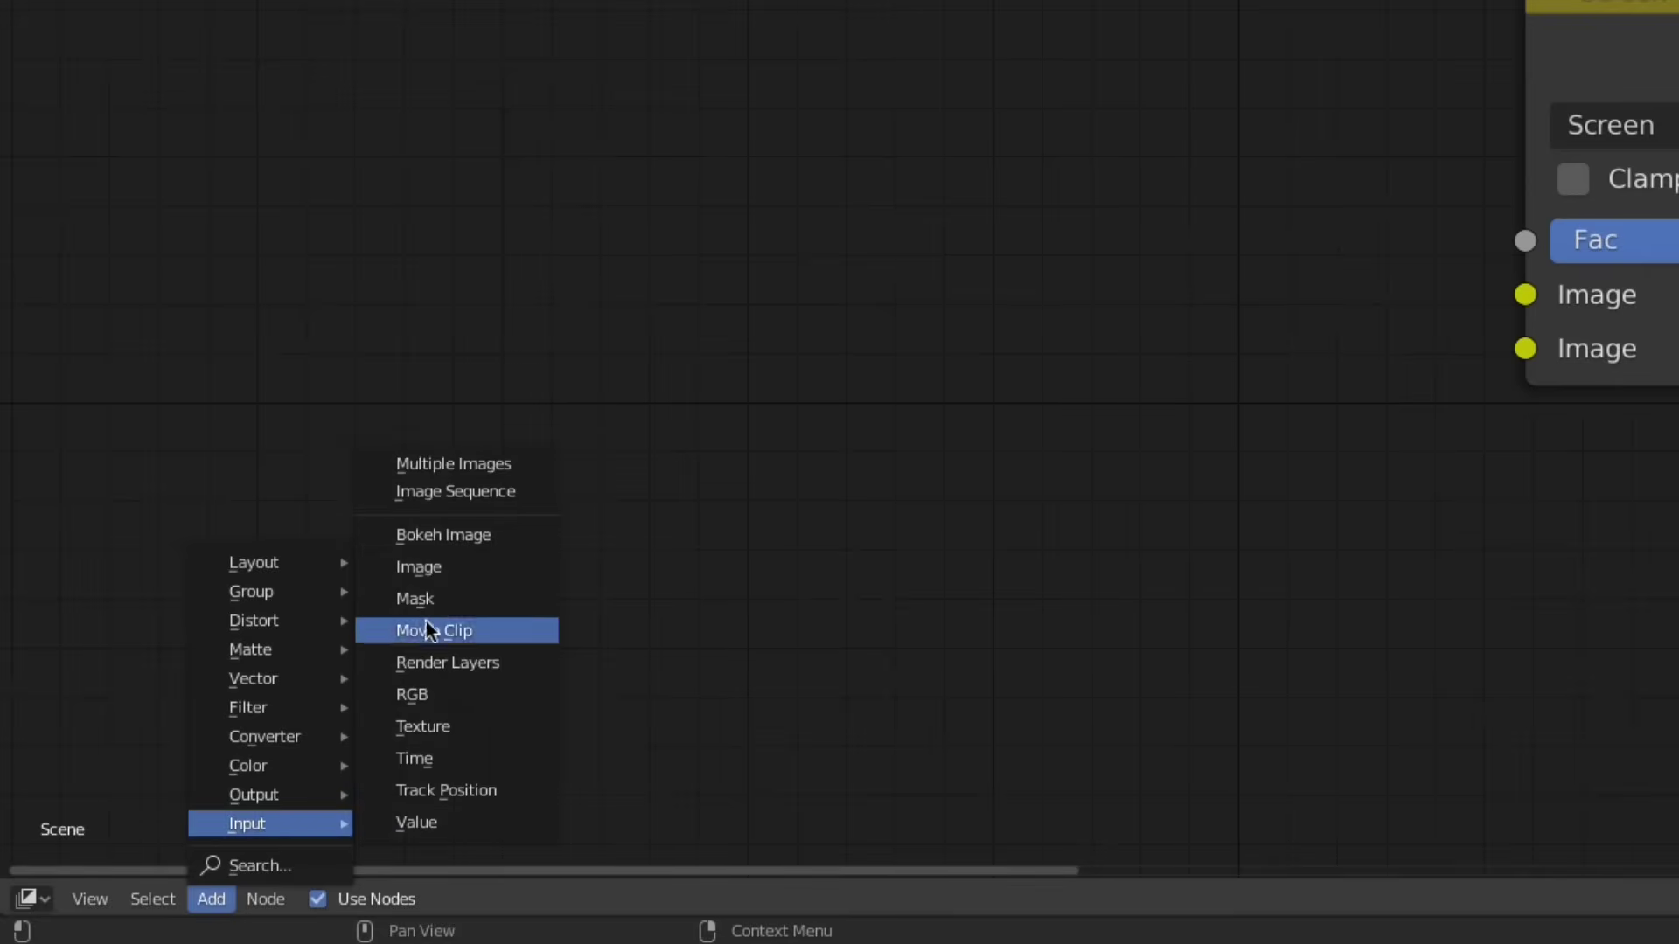
pyautogui.click(421, 567)
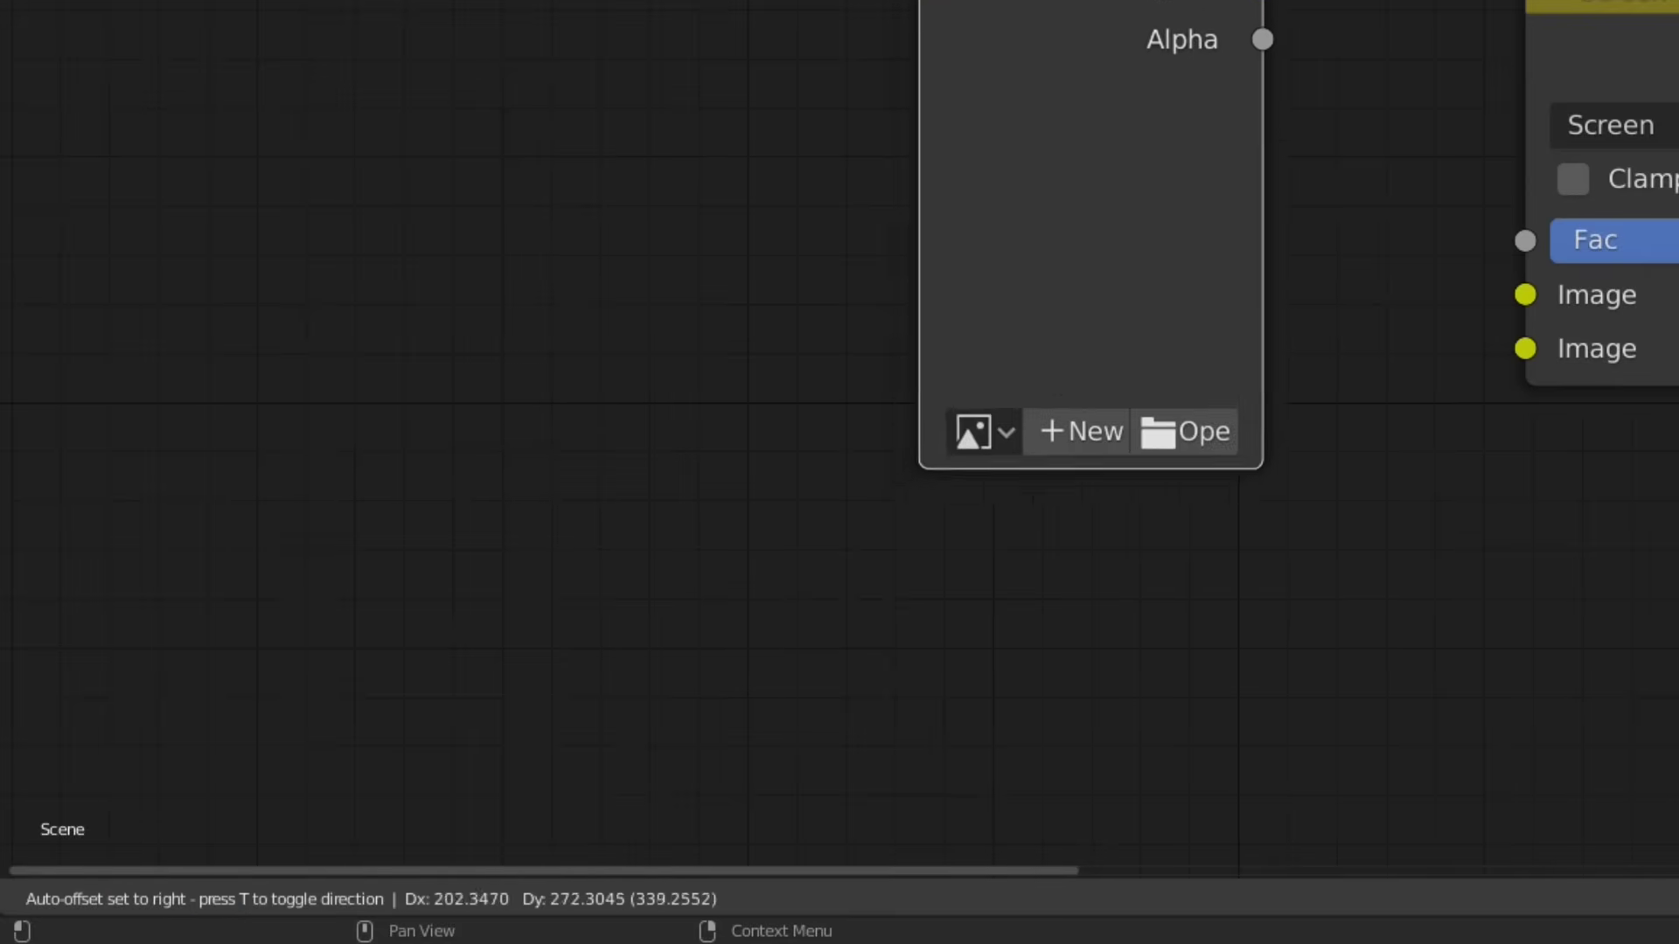
pyautogui.click(940, 0)
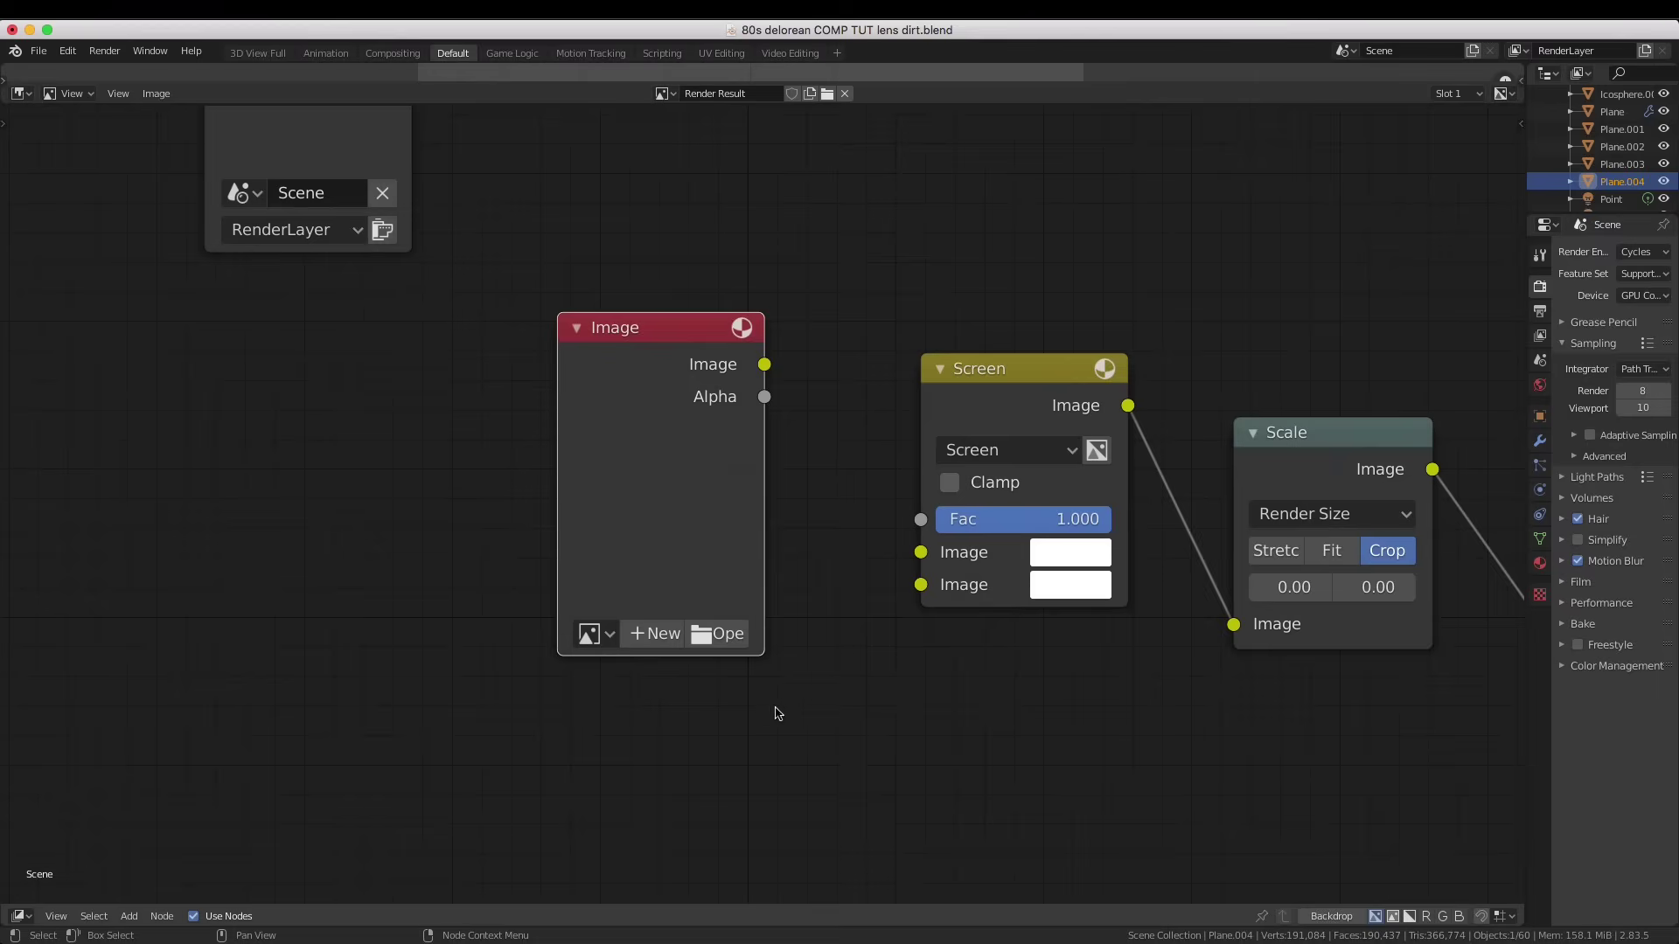
pyautogui.click(722, 639)
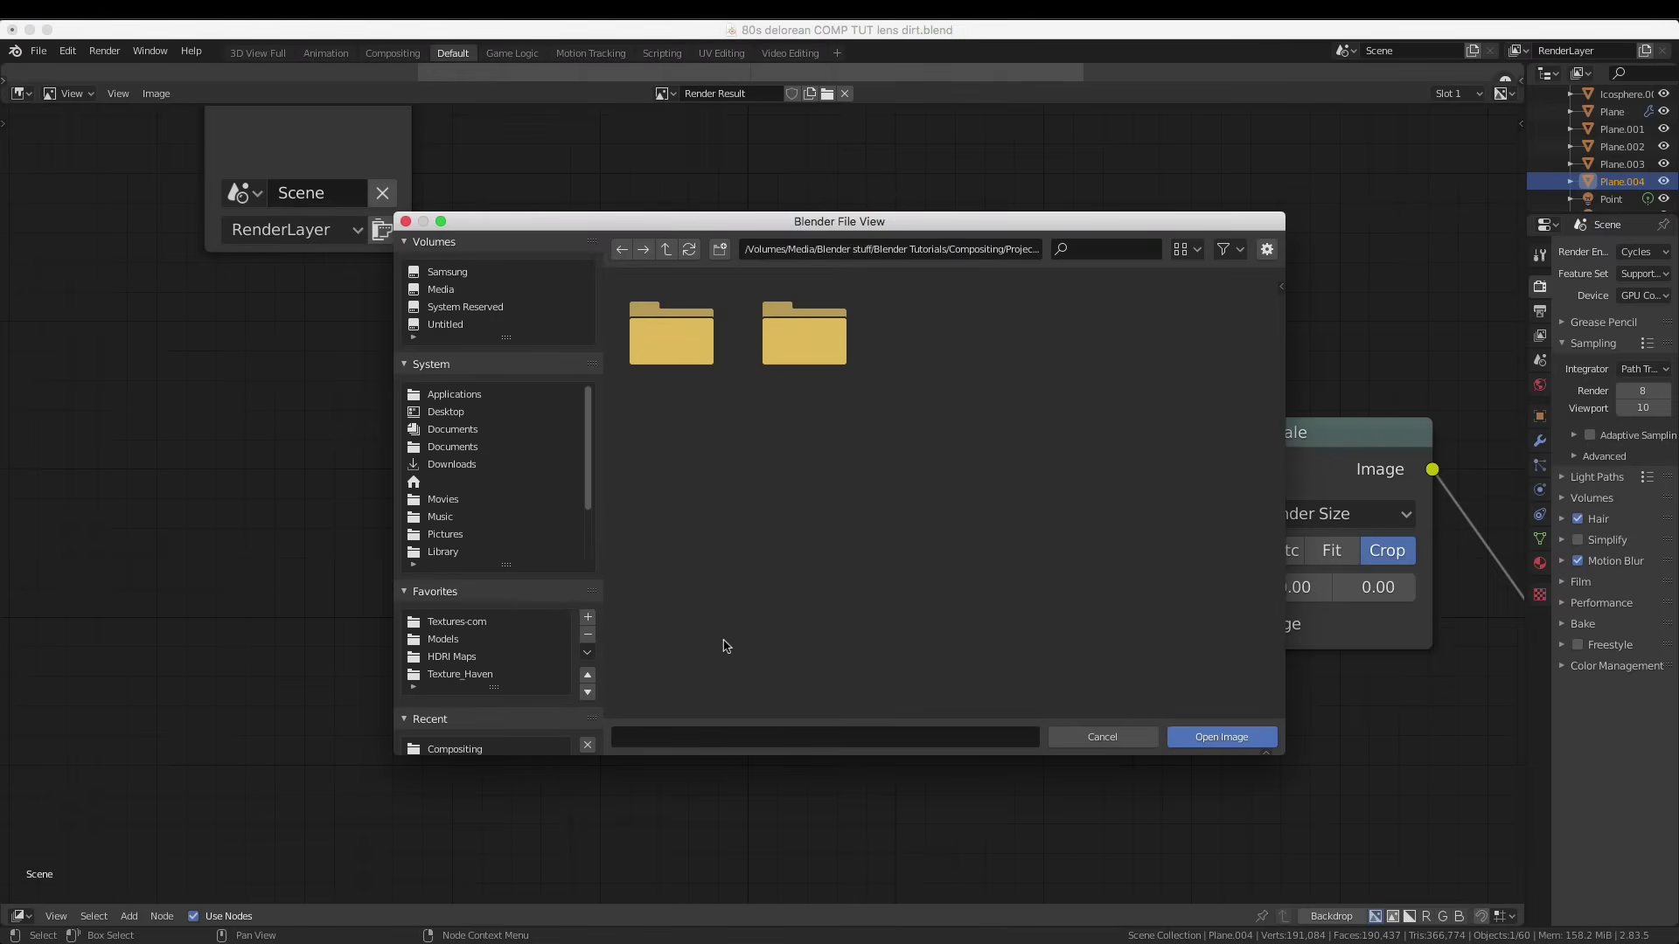